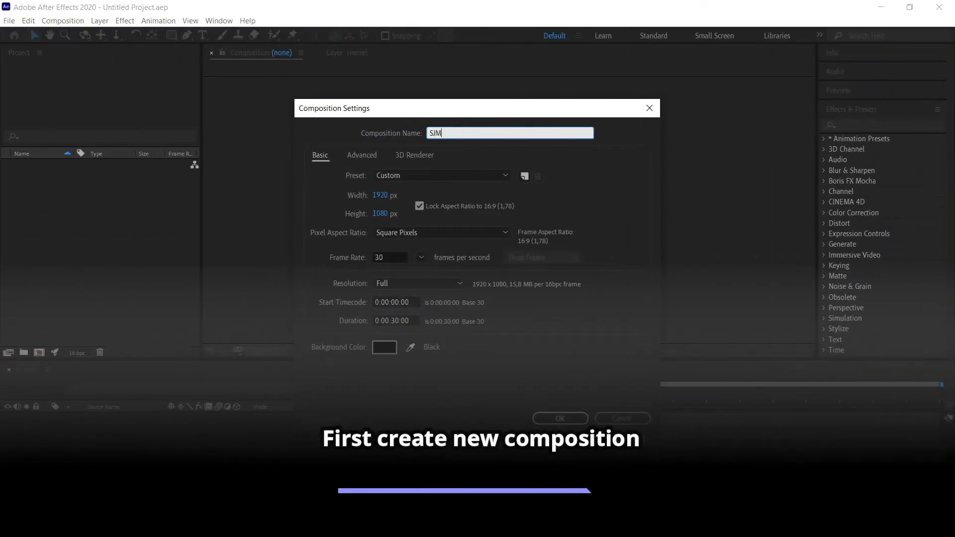
# Name the new composition SIMPLE INTRO and create it
pyautogui.write('PLE')
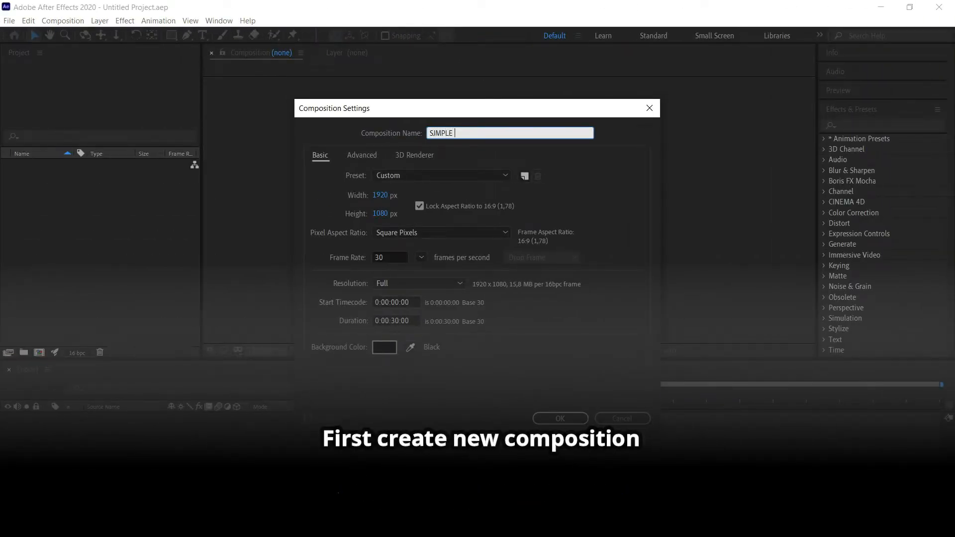
pyautogui.write(' INTRO')
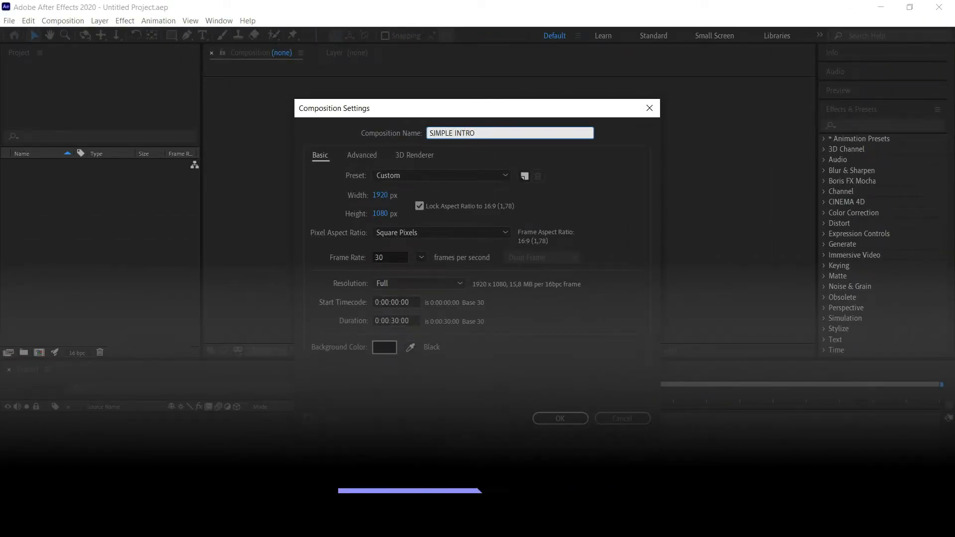
pyautogui.press('Return')
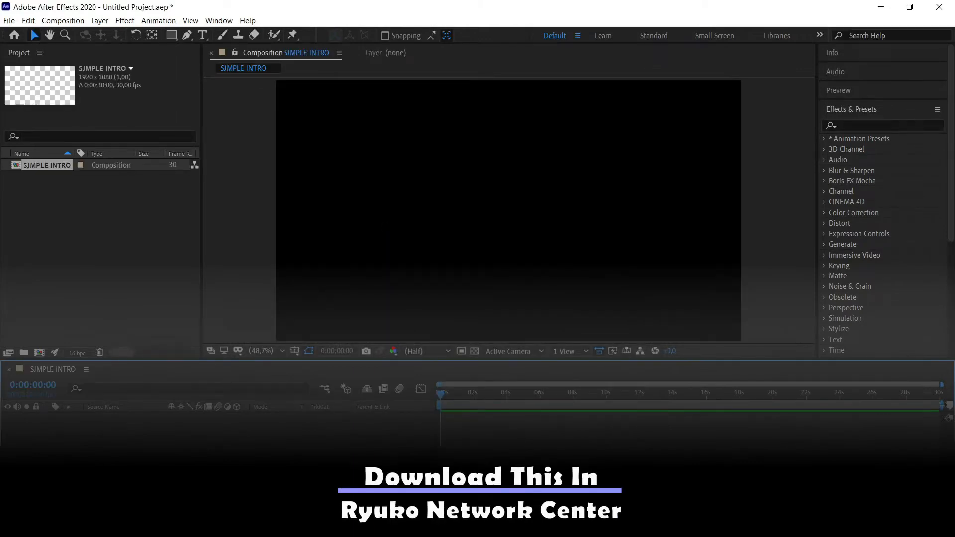
# Shorten the work area to about 10 seconds and trim the composition to it
pyautogui.moveTo(942, 404); pyautogui.dragTo(615, 407)
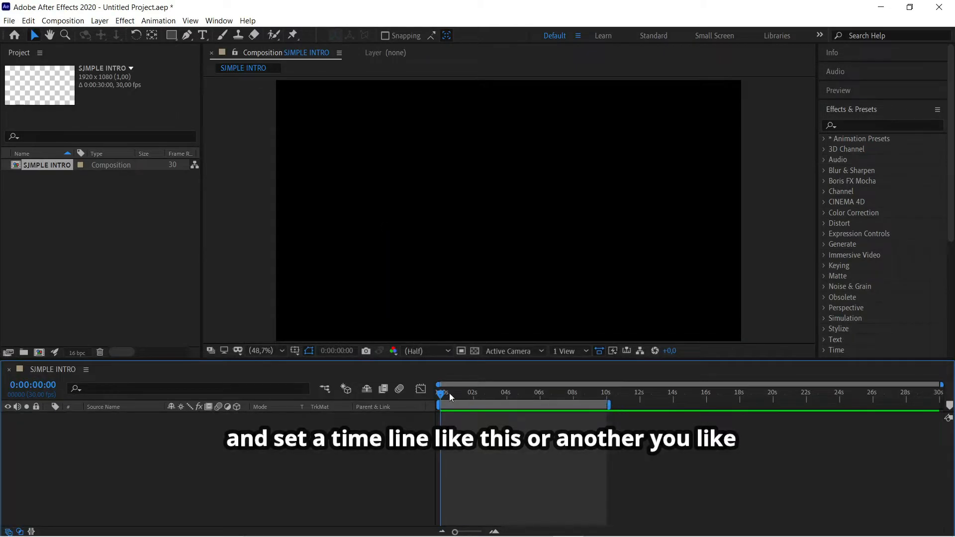
pyautogui.moveTo(449, 393); pyautogui.dragTo(613, 426)
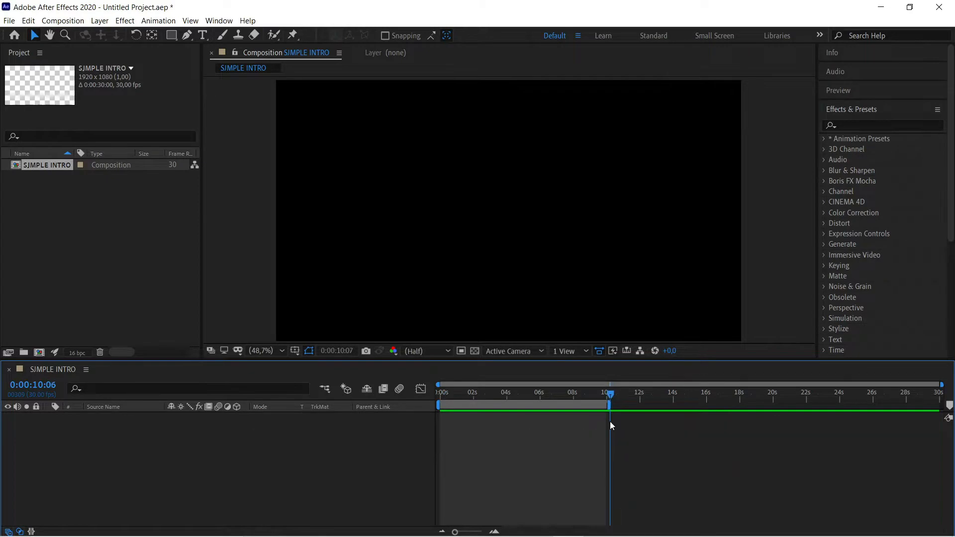
pyautogui.press('Home')
pyautogui.click(63, 20)
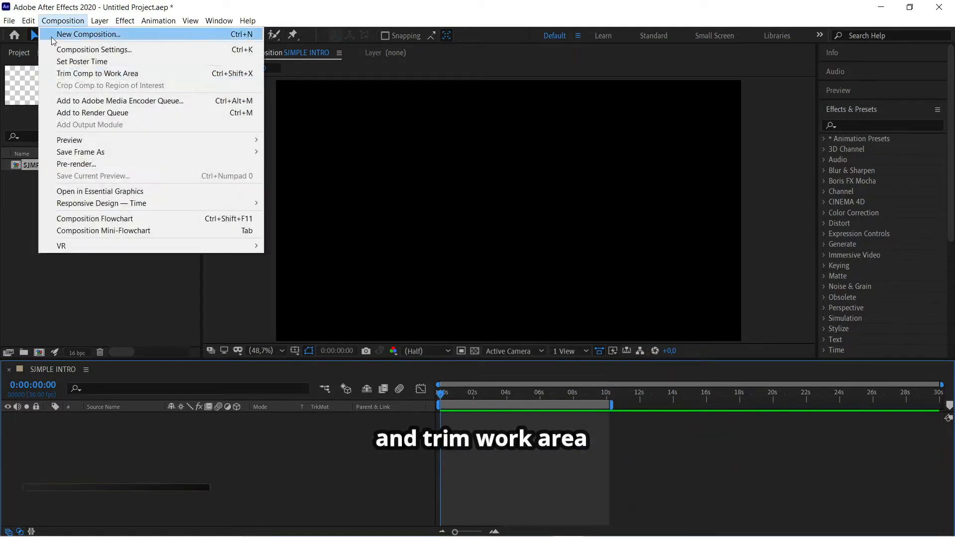
pyautogui.click(127, 69)
# Create a yellow solid layer named BACKGROUND at 1920 x 1080 px
pyautogui.rightClick(148, 495)
pyautogui.moveTo(228, 377)
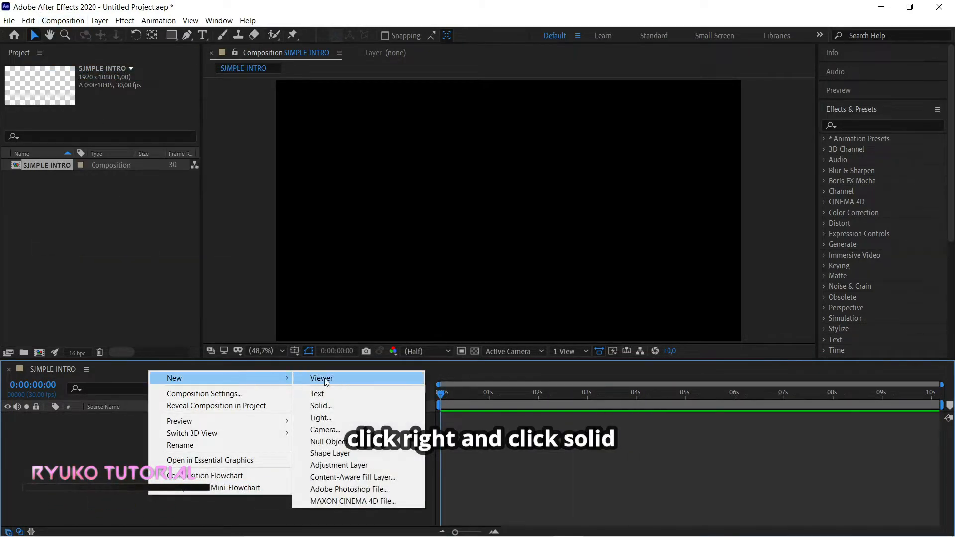
pyautogui.click(339, 406)
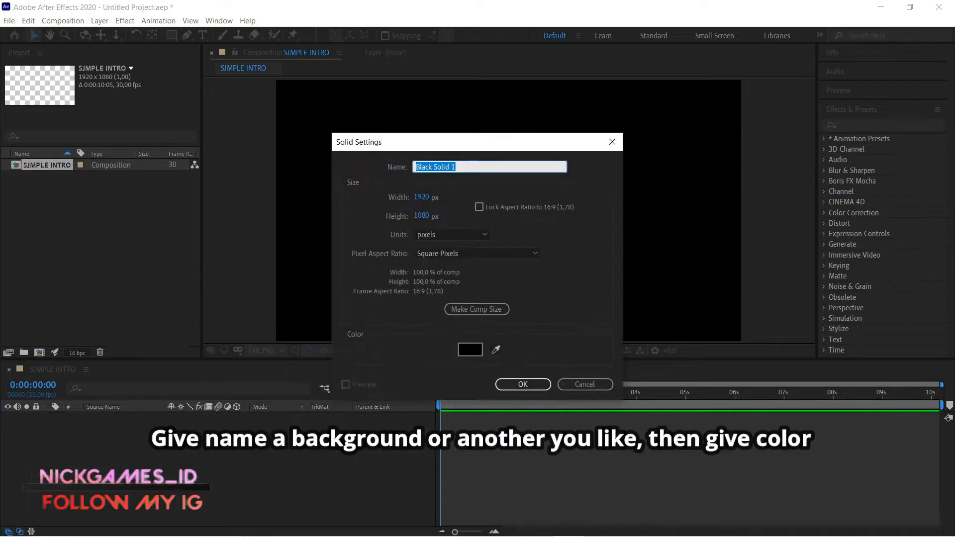
pyautogui.write('BACKGROUND')
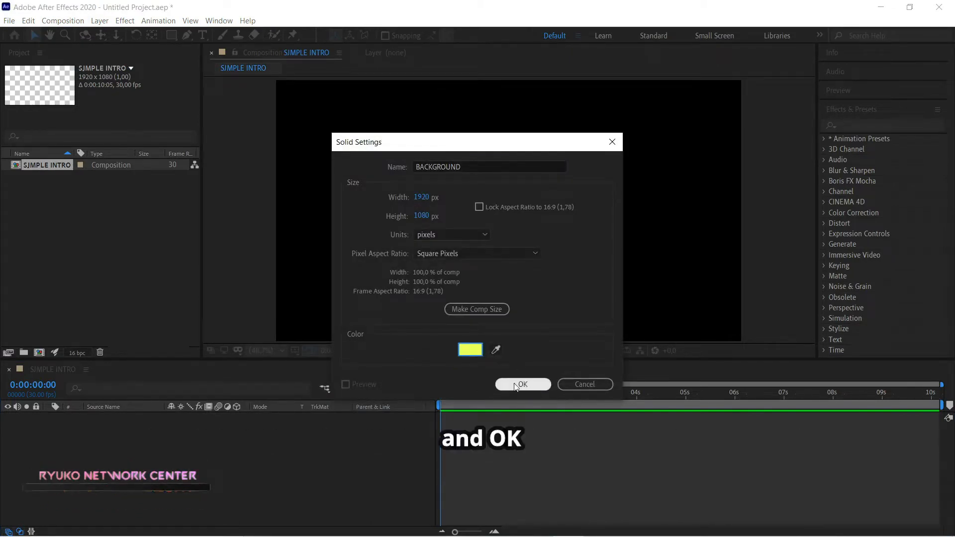
pyautogui.click(515, 386)
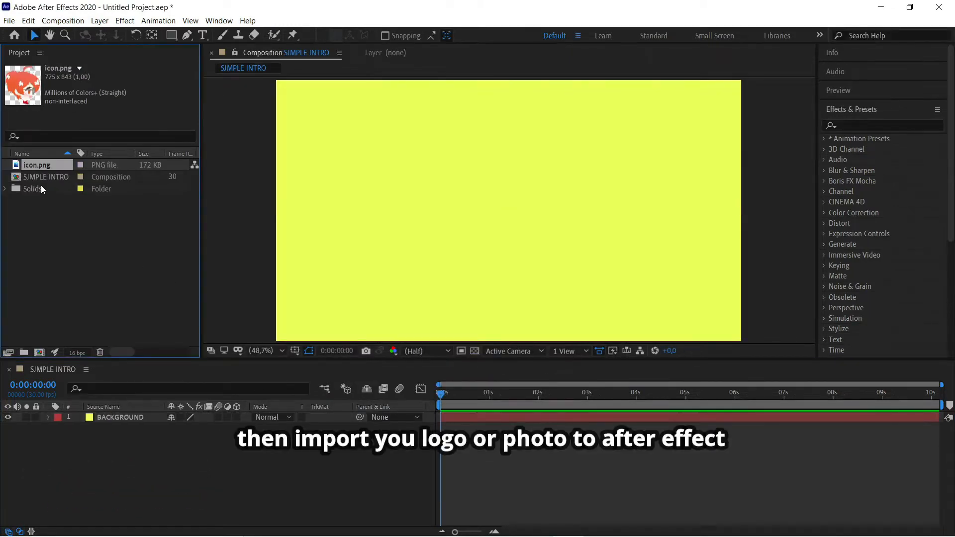
# Place icon.png in the composition above the background and scale it to 55%
pyautogui.moveTo(40, 163); pyautogui.dragTo(510, 207)
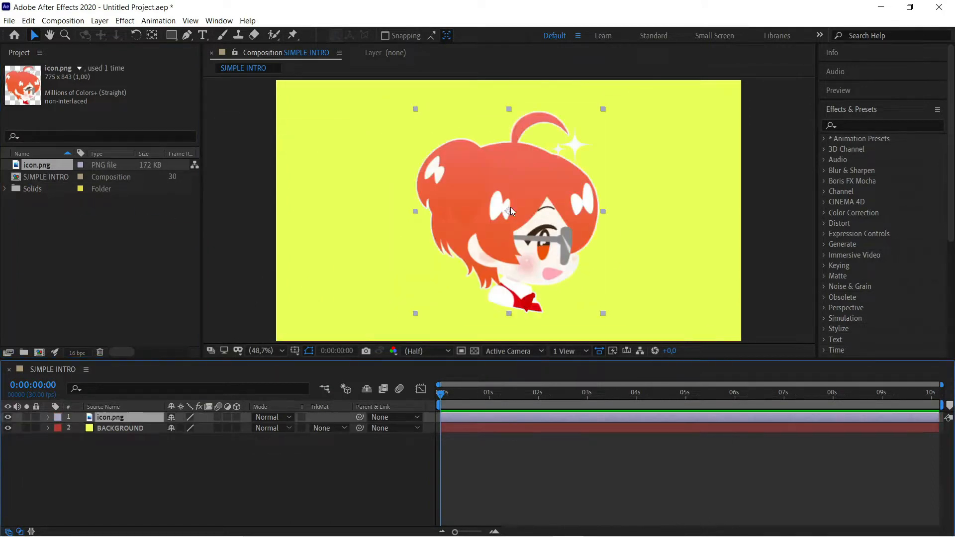
pyautogui.press('s')
pyautogui.click(185, 428)
pyautogui.write('55')
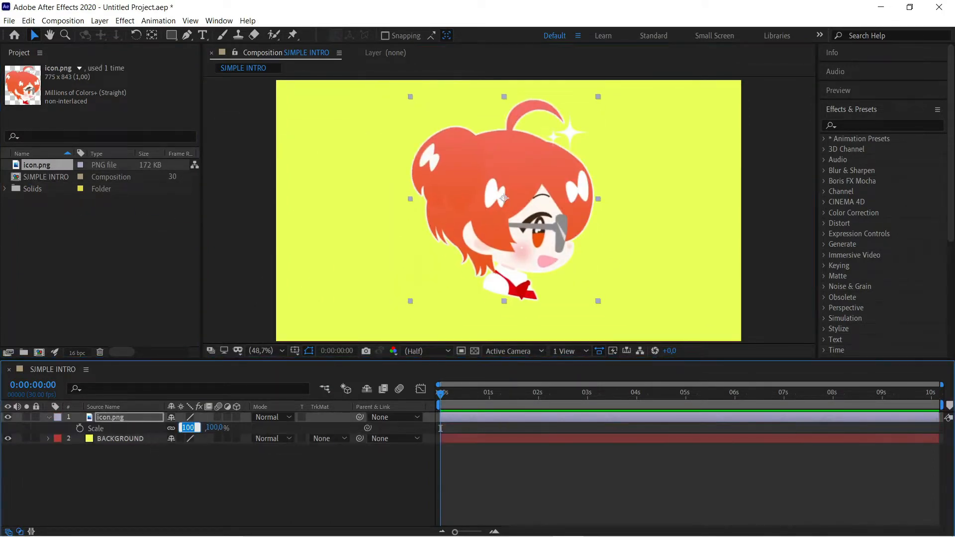
pyautogui.press('Return')
# Center the icon layer horizontally in the composition
pyautogui.click(865, 109)
pyautogui.click(846, 128)
pyautogui.click(851, 159)
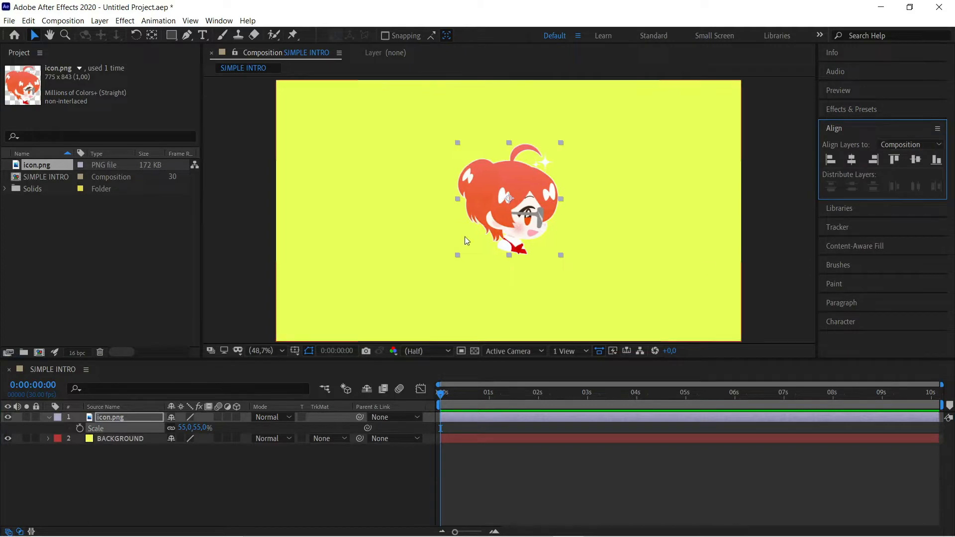
# Rename the icon.png layer to ICON and collapse its properties
pyautogui.click(160, 486)
pyautogui.rightClick(131, 425)
pyautogui.rightClick(115, 419)
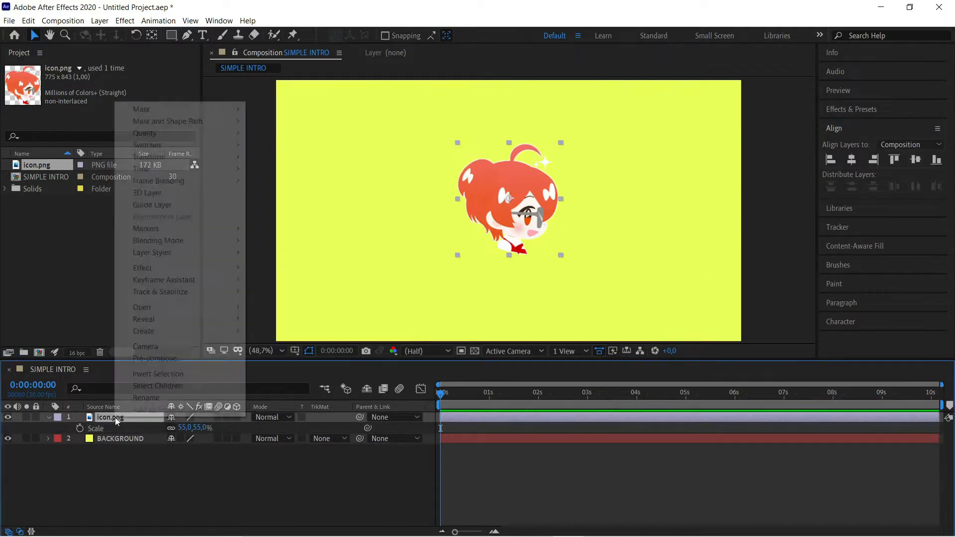
pyautogui.click(144, 394)
pyautogui.click(49, 418)
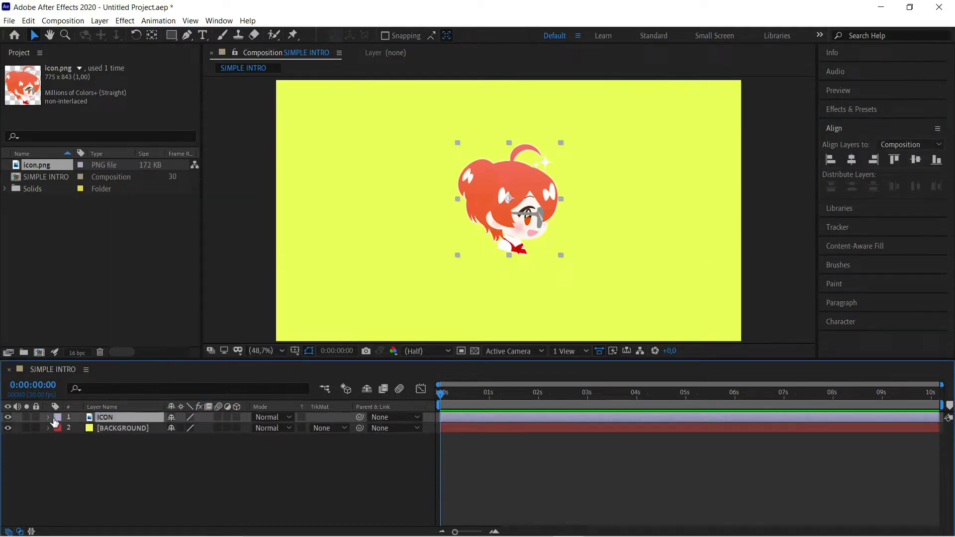
# Find the CC Jaws transition effect and apply it to the ICON layer
pyautogui.click(897, 111)
pyautogui.scroll(-4, 867, 176)
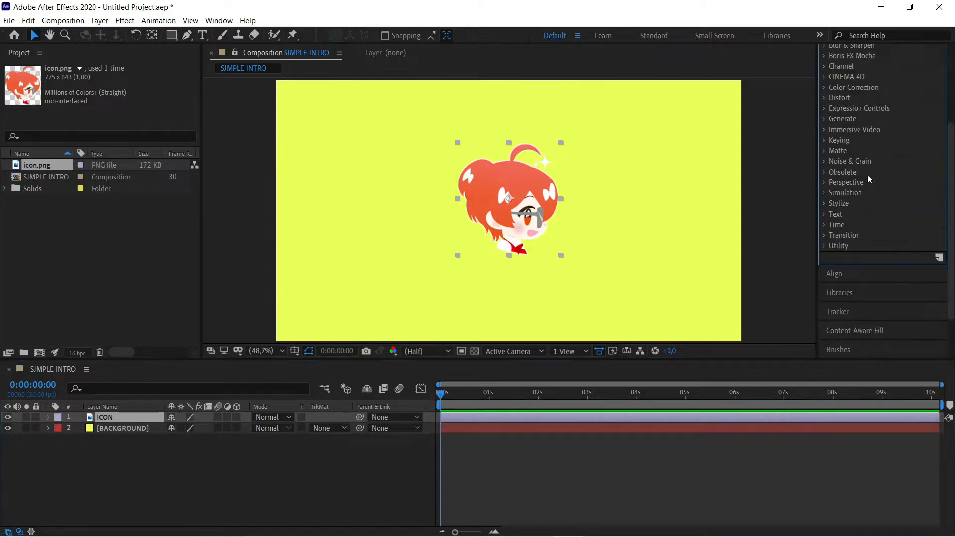
pyautogui.scroll(3, 869, 175)
pyautogui.click(872, 96)
pyautogui.write('cc ')
pyautogui.write('ja')
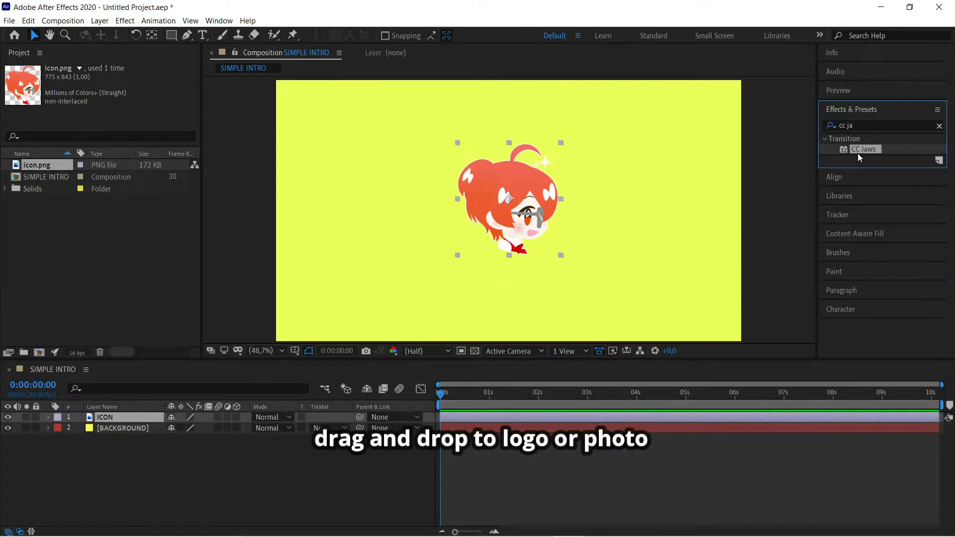
pyautogui.moveTo(649, 312); pyautogui.dragTo(491, 202)
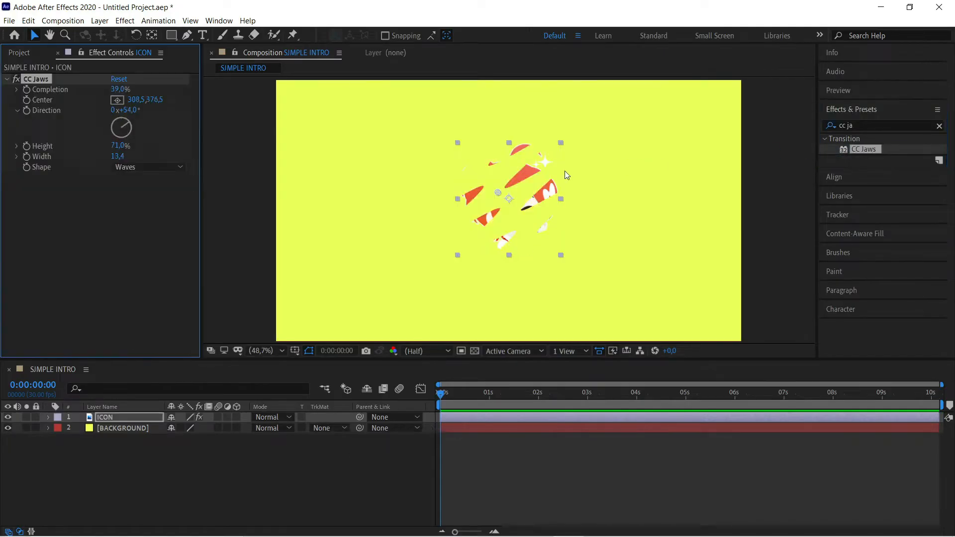
# Keyframe the ICON layer's scale from 97% at the start to 55% at one second and preview it
pyautogui.press('s')
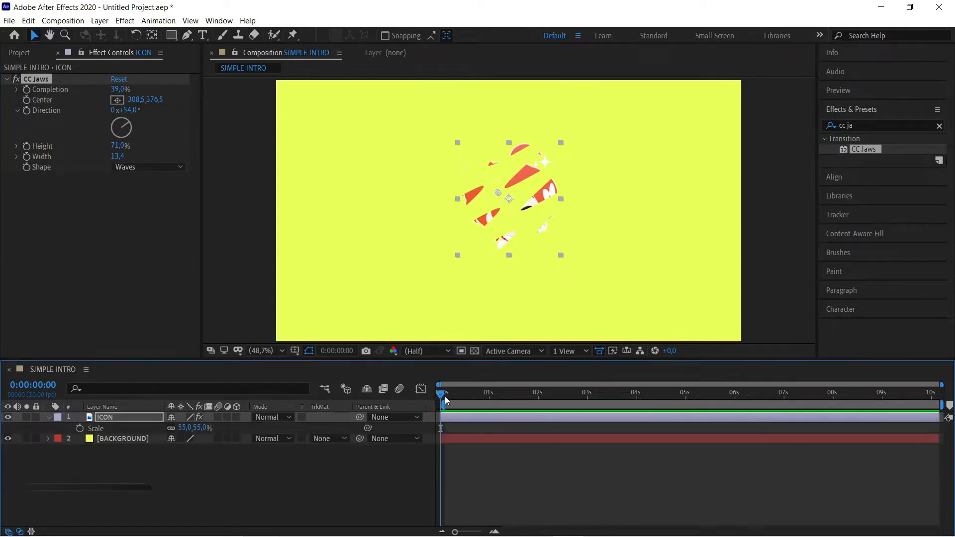
pyautogui.moveTo(442, 396); pyautogui.dragTo(488, 399)
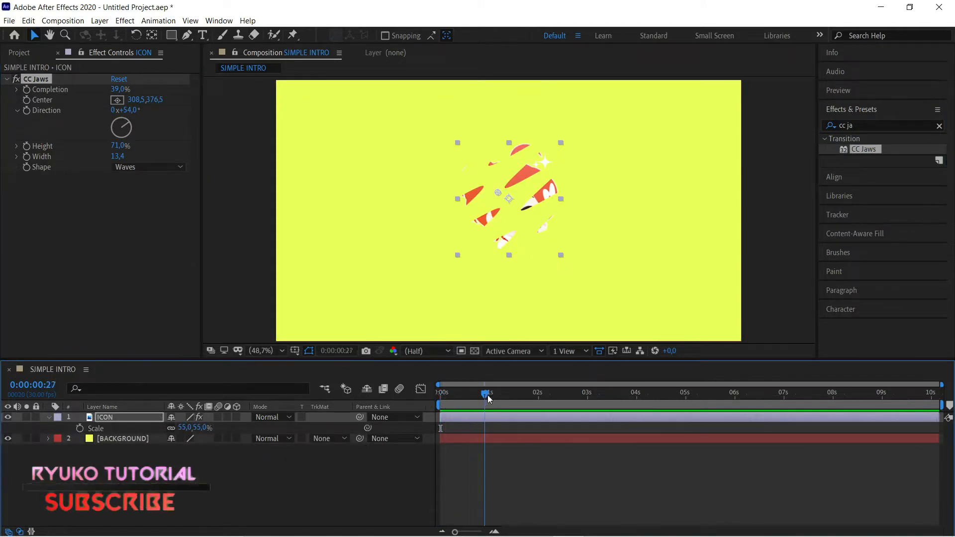
pyautogui.click(79, 429)
pyautogui.moveTo(175, 429); pyautogui.dragTo(195, 429)
pyautogui.press('space')
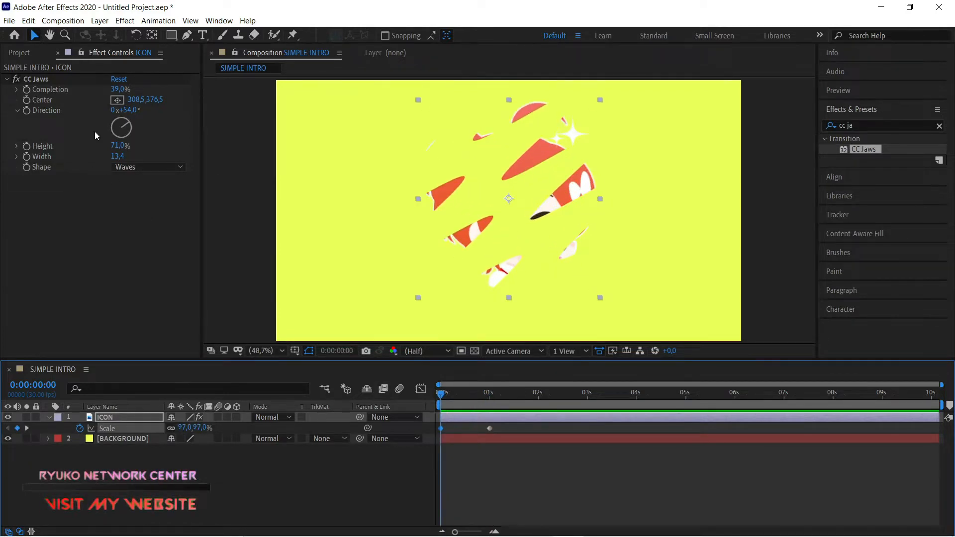
# Set the CC Jaws direction to 1x+54° and its center to 294.5, 376.5
pyautogui.moveTo(114, 110); pyautogui.dragTo(145, 114)
pyautogui.press('Return')
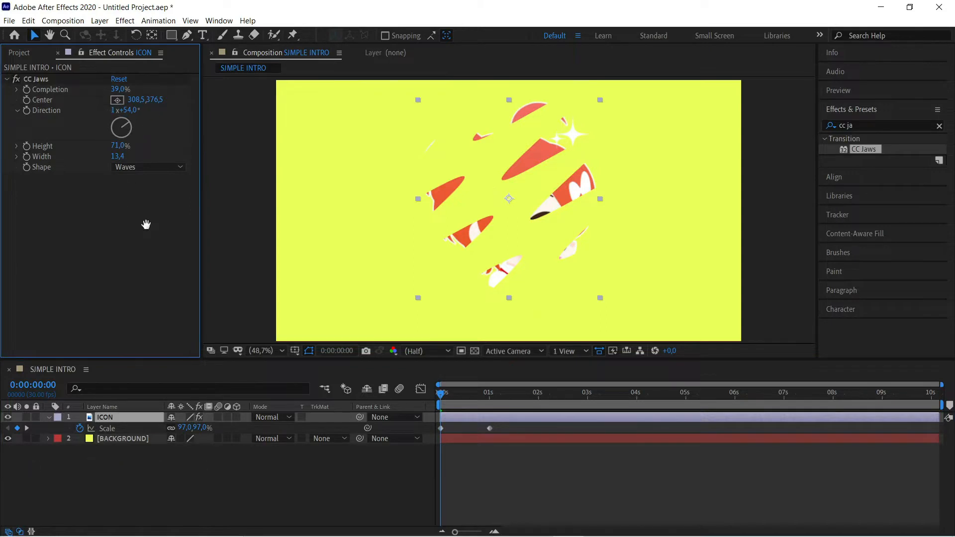
pyautogui.press('space')
pyautogui.moveTo(473, 393); pyautogui.dragTo(443, 395)
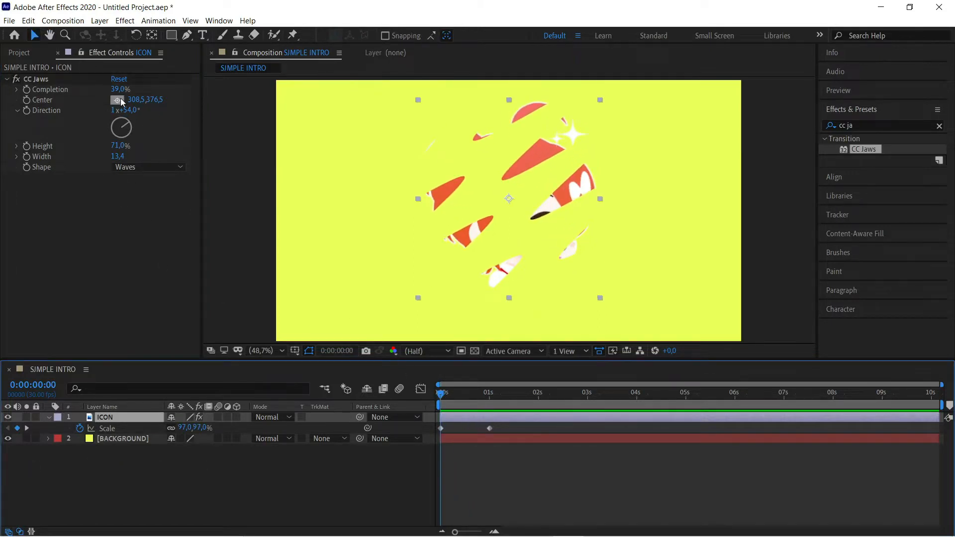
pyautogui.moveTo(135, 103); pyautogui.dragTo(128, 104)
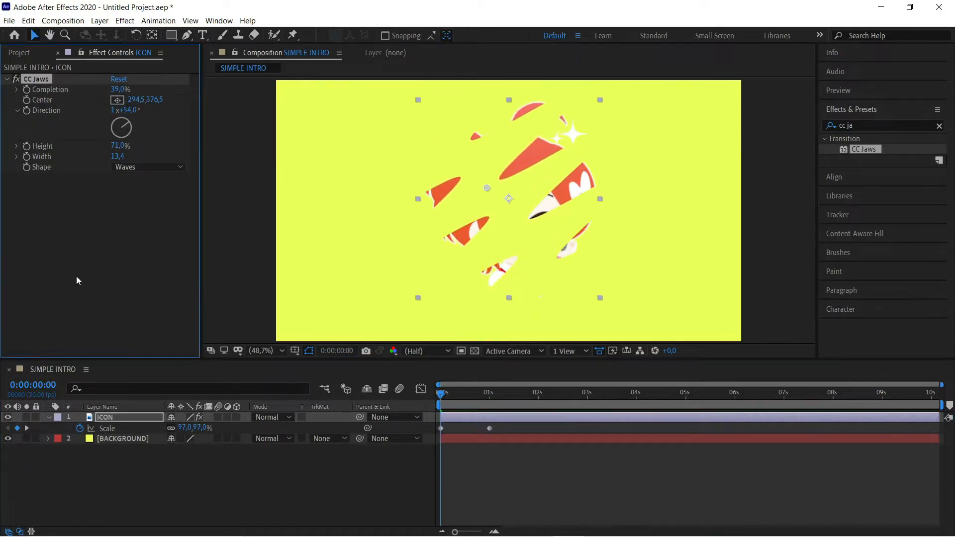
# Keyframe the CC Jaws direction at the start of the timeline with a value of 1x+131°
pyautogui.click(47, 418)
pyautogui.click(47, 418)
pyautogui.moveTo(131, 110); pyautogui.dragTo(189, 124)
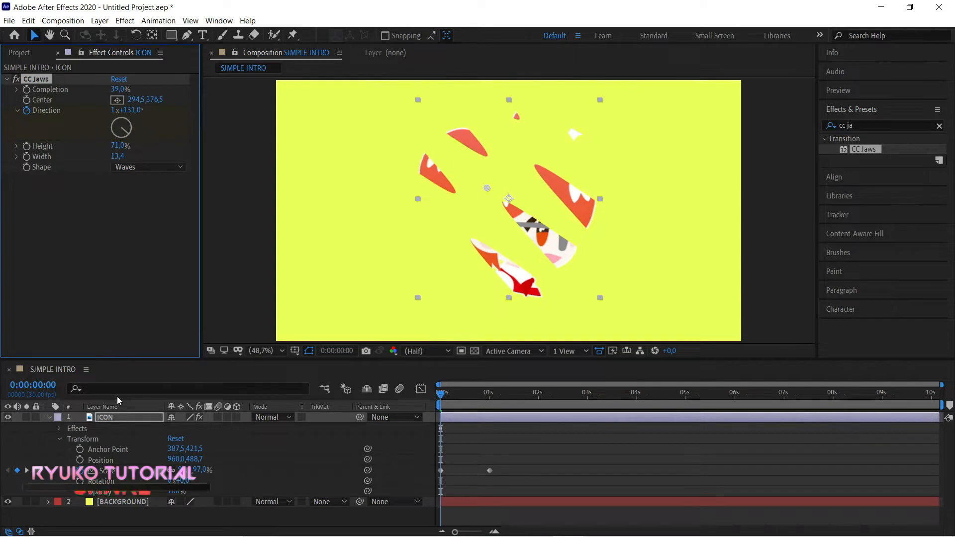
# Add a CC Jaws direction keyframe of 1x+213° on the ICON layer at one second
pyautogui.press('u')
pyautogui.press('u')
pyautogui.moveTo(450, 391); pyautogui.dragTo(489, 393)
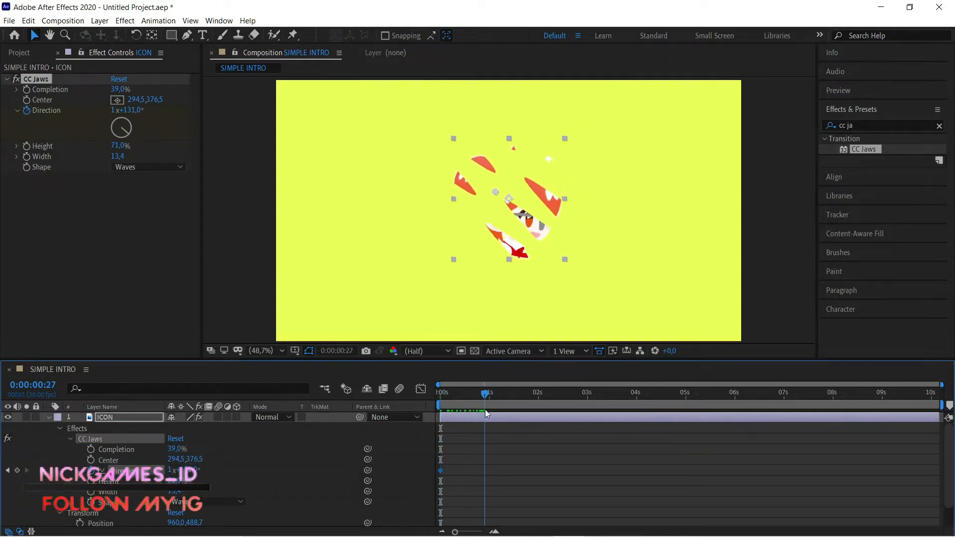
pyautogui.moveTo(196, 470); pyautogui.dragTo(255, 456)
pyautogui.click(486, 398)
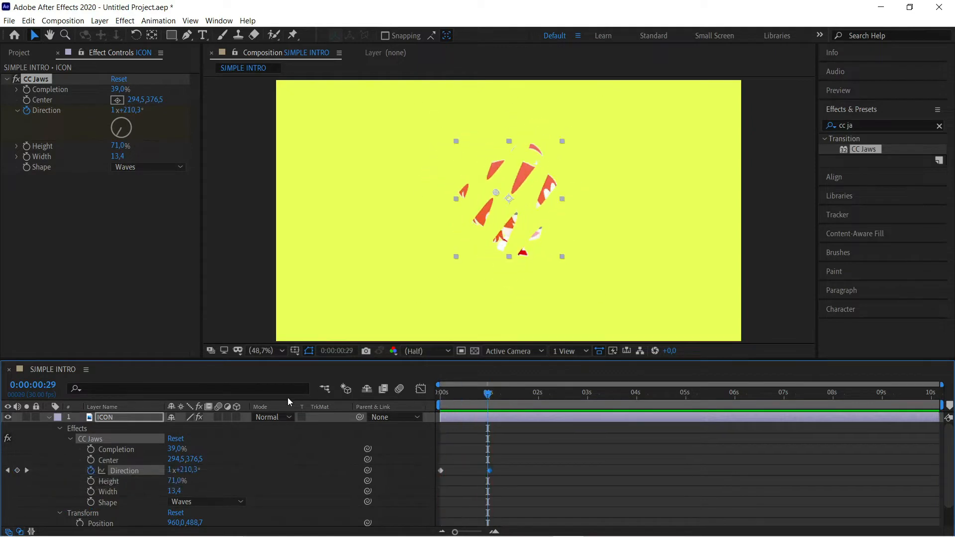
# Collapse the ICON layer's properties and duplicate the layer
pyautogui.click(48, 417)
pyautogui.moveTo(492, 397); pyautogui.dragTo(440, 394)
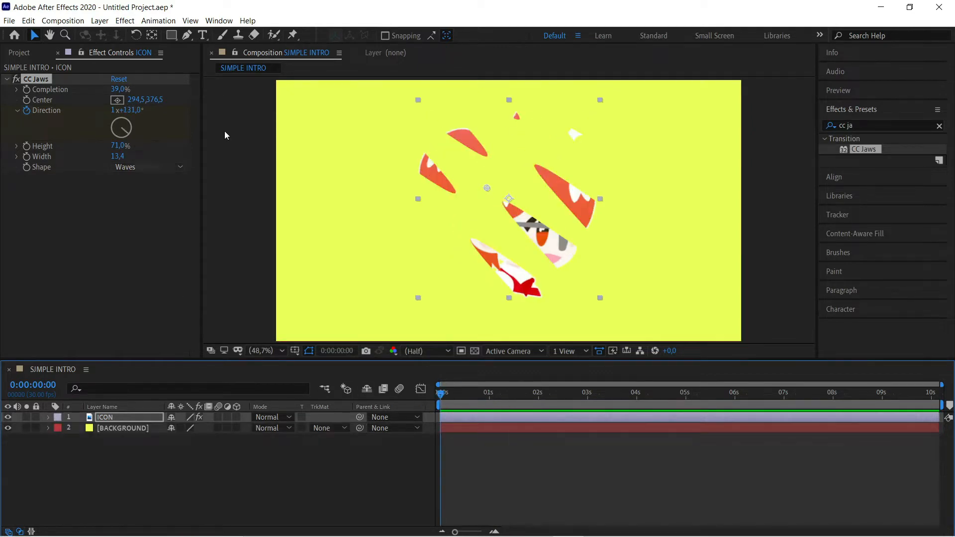
pyautogui.click(124, 417)
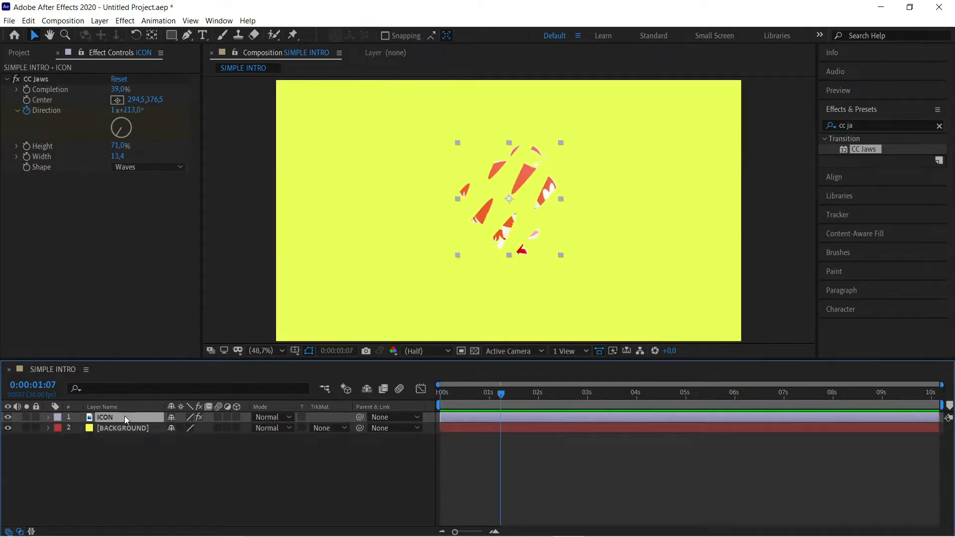
pyautogui.hotkey('ctrl', 'd')
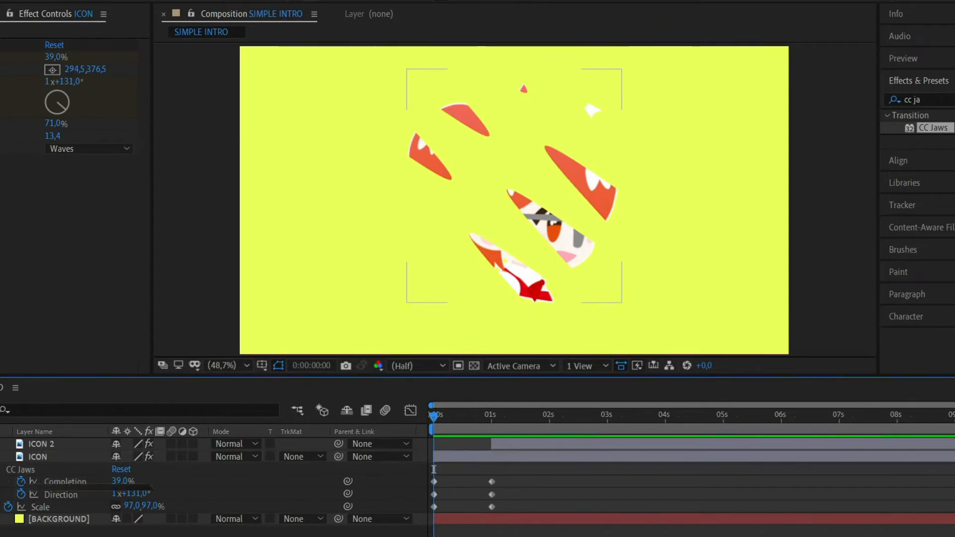
# Try CC Jaws completion values of 98% and 100% on the original ICON layer at one second
pyautogui.click(123, 481)
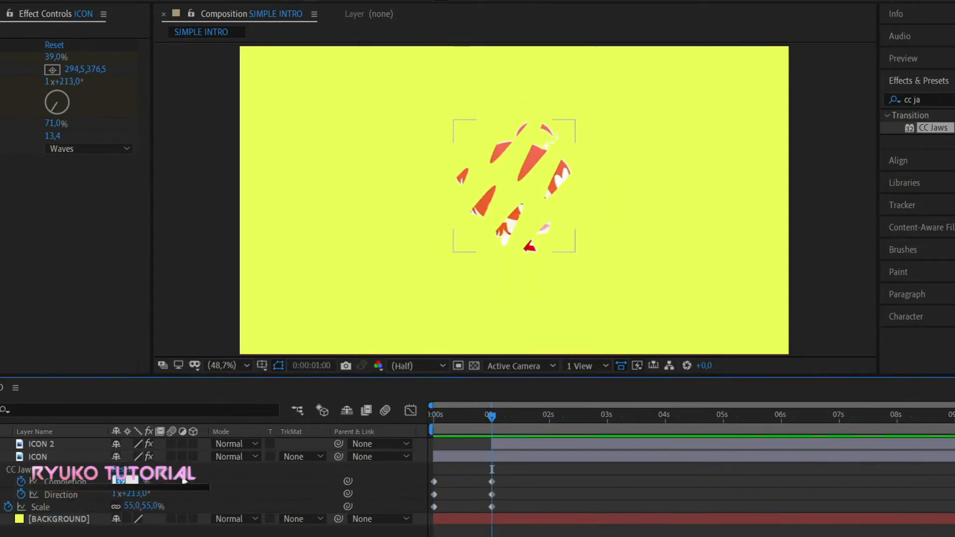
pyautogui.write('98')
pyautogui.press('Return')
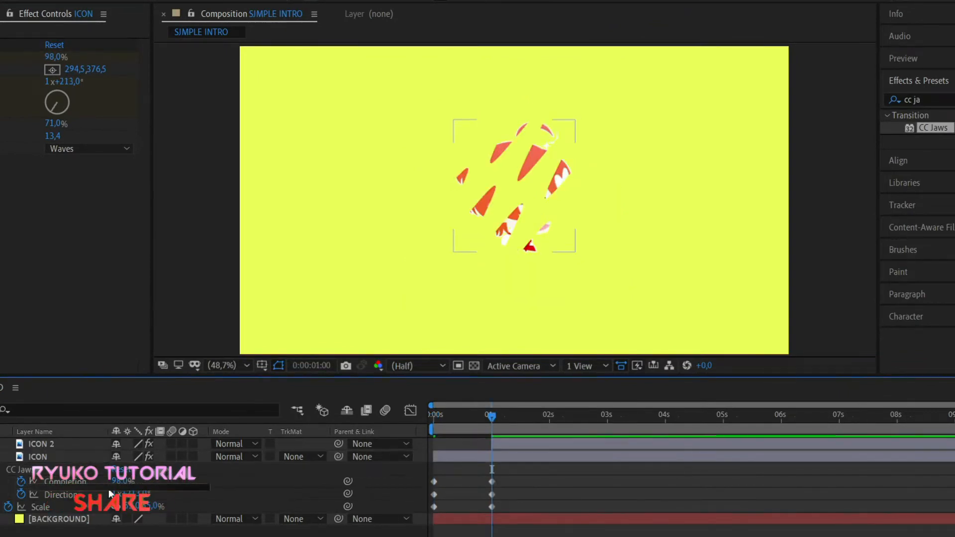
pyautogui.moveTo(123, 482); pyautogui.dragTo(195, 492)
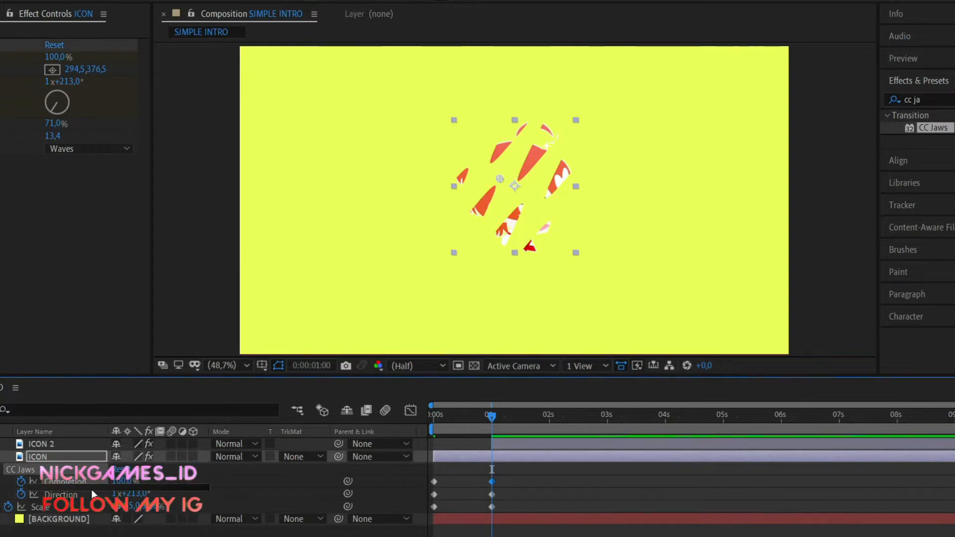
# Set the ICON layer's CC Jaws completion keyframe at one second to 0% and preview the animation
pyautogui.click(123, 482)
pyautogui.write('0')
pyautogui.press('Return')
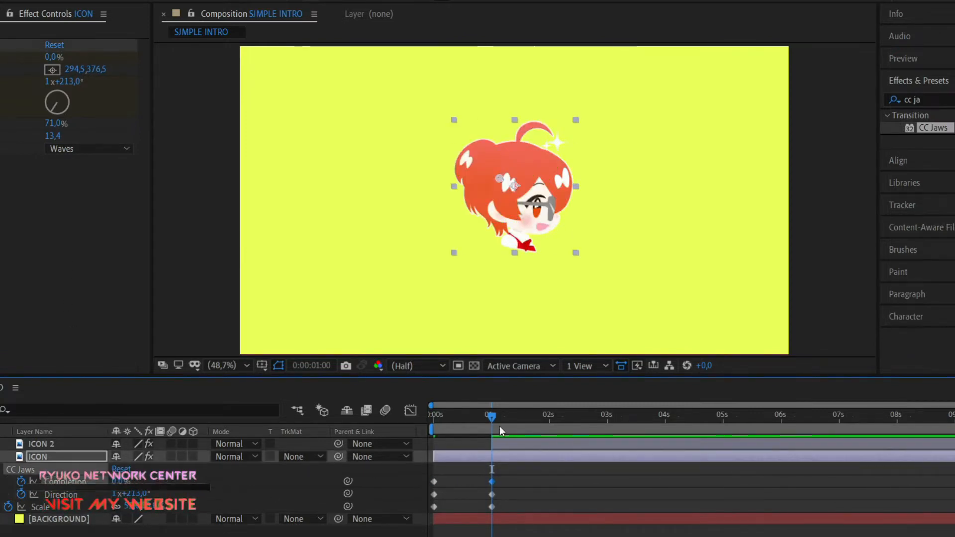
pyautogui.press('space')
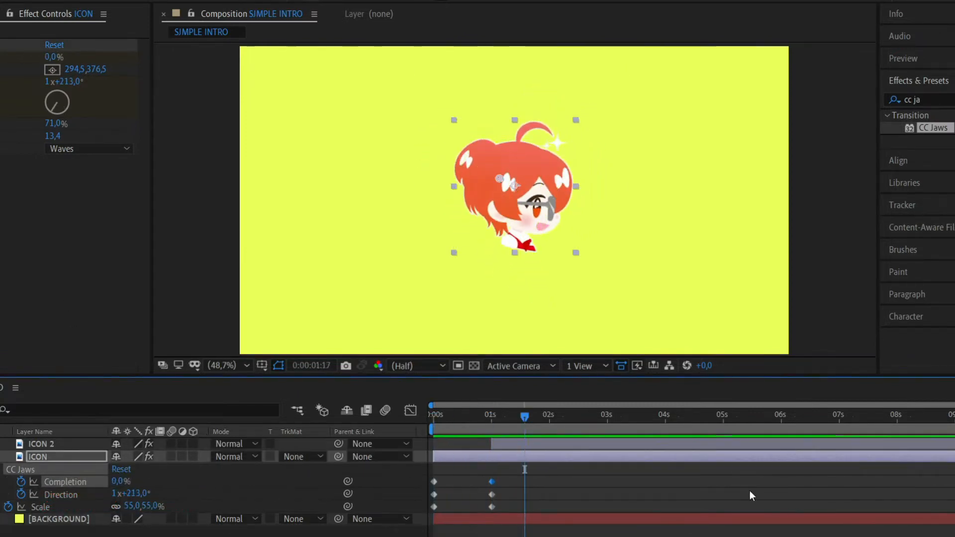
# Trim the end of the ICON layer to just after one second, collapse its properties and preview the animation
pyautogui.moveTo(954, 456); pyautogui.dragTo(499, 476)
pyautogui.moveTo(524, 417); pyautogui.dragTo(174, 428)
pyautogui.press('space')
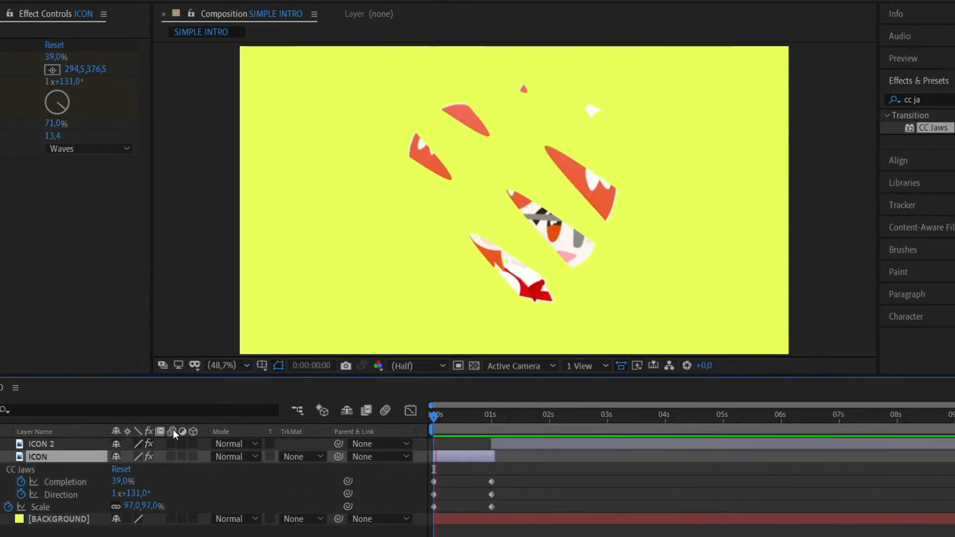
pyautogui.press('space')
pyautogui.press('u')
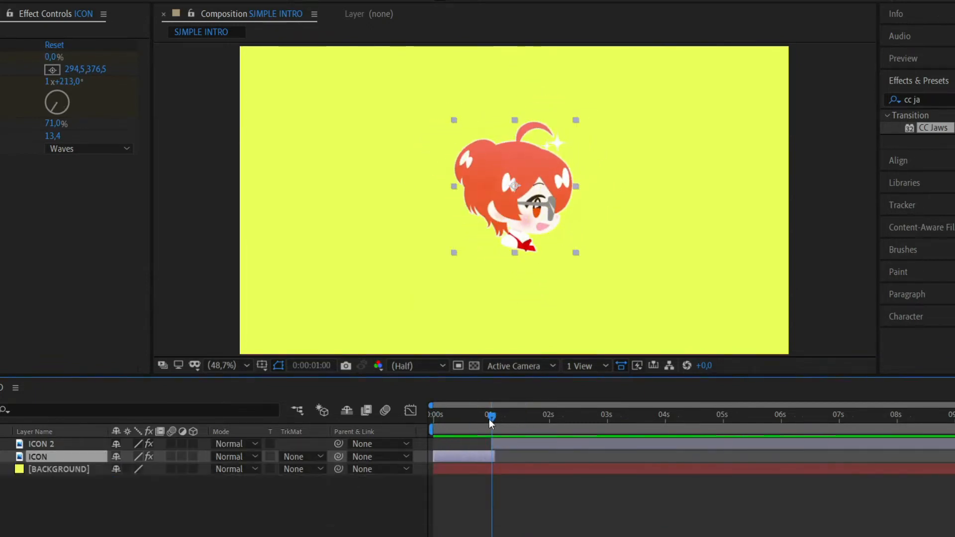
pyautogui.moveTo(491, 419); pyautogui.dragTo(303, 446)
pyautogui.press('space')
pyautogui.press('space')
# Remove the CC Jaws effect from the ICON 2 layer and preview the intro from the start
pyautogui.click(518, 444)
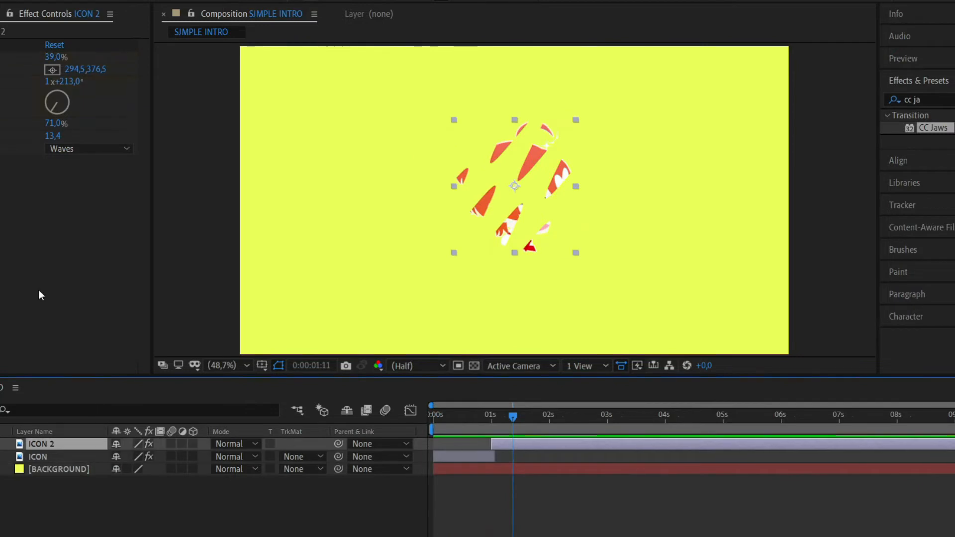
pyautogui.click(1, 45)
pyautogui.press('Delete')
pyautogui.moveTo(513, 417); pyautogui.dragTo(220, 419)
pyautogui.press('space')
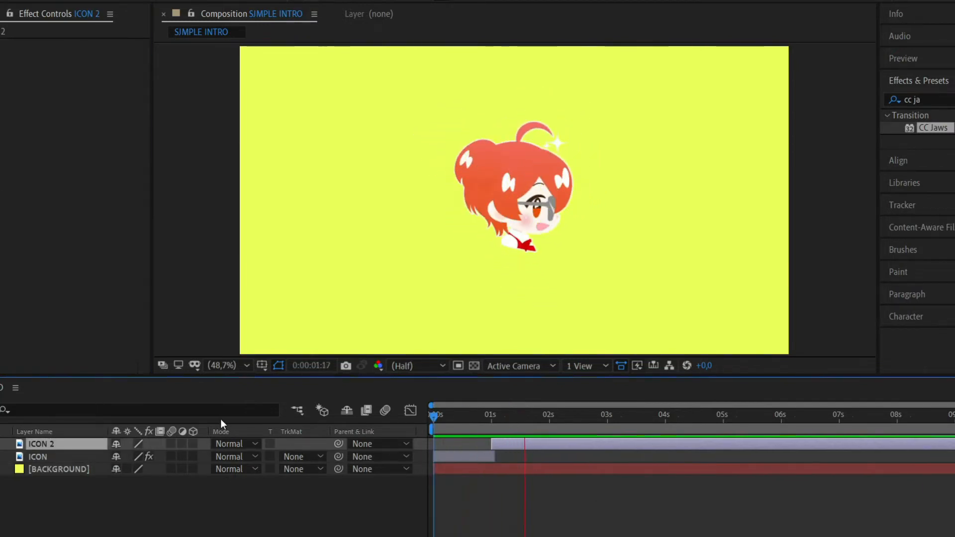
pyautogui.press('Home')
# Ease the ICON layer's two Scale keyframes, reshape their curve in the Graph Editor and preview the motion
pyautogui.click(77, 457)
pyautogui.press('u')
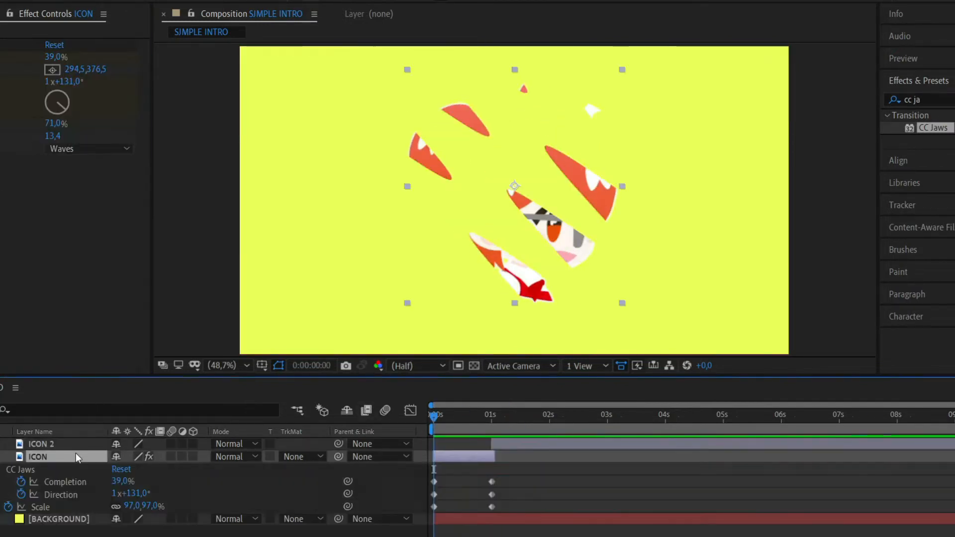
pyautogui.moveTo(544, 504); pyautogui.dragTo(424, 509)
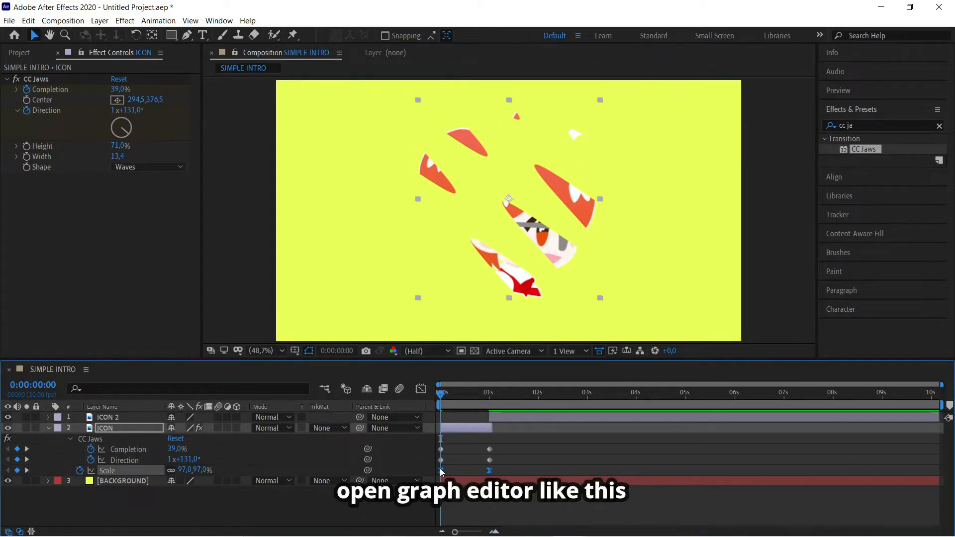
pyautogui.click(420, 389)
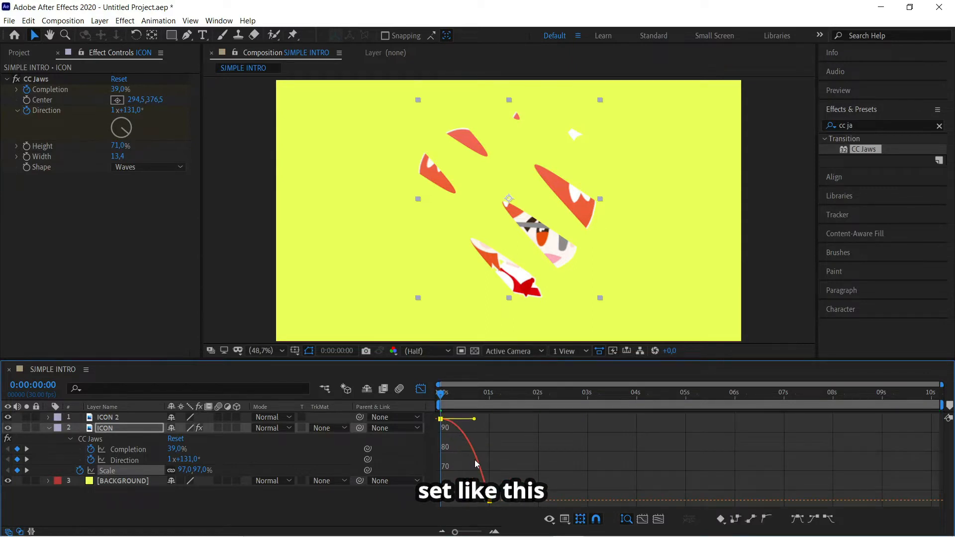
pyautogui.moveTo(475, 461); pyautogui.dragTo(475, 461)
pyautogui.moveTo(463, 503)
pyautogui.mouseDown()
pyautogui.moveTo(463, 516)
pyautogui.moveTo(468, 493)
pyautogui.mouseUp()
pyautogui.press('space')
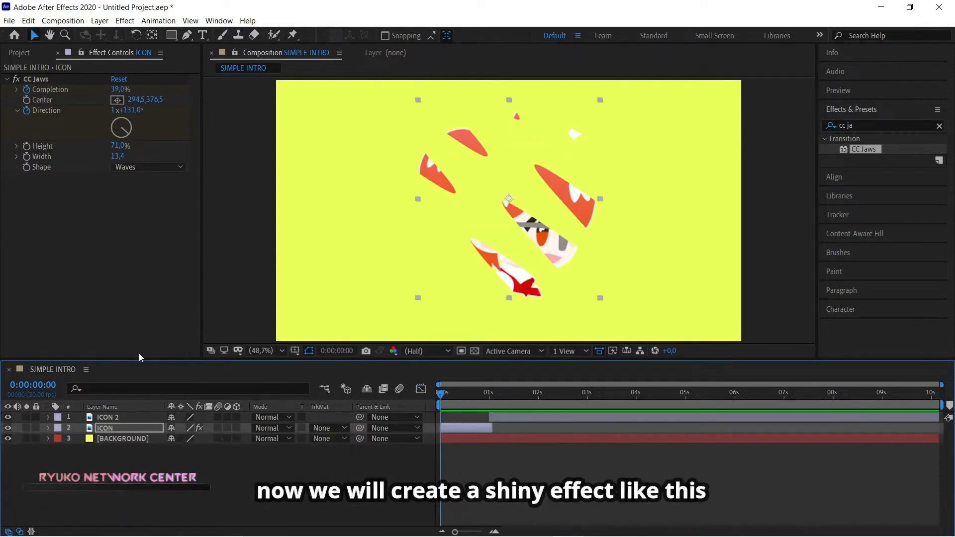
# Create a black 1920 x 1080 px solid named EFFECT LEANS above the icon layers
pyautogui.rightClick(107, 492)
pyautogui.click(283, 404)
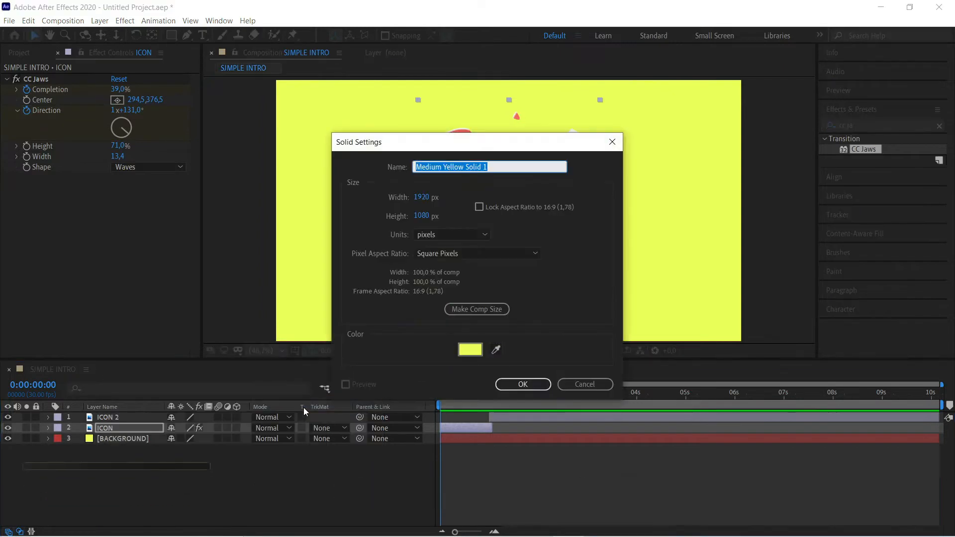
pyautogui.write('EFFECT LEANS')
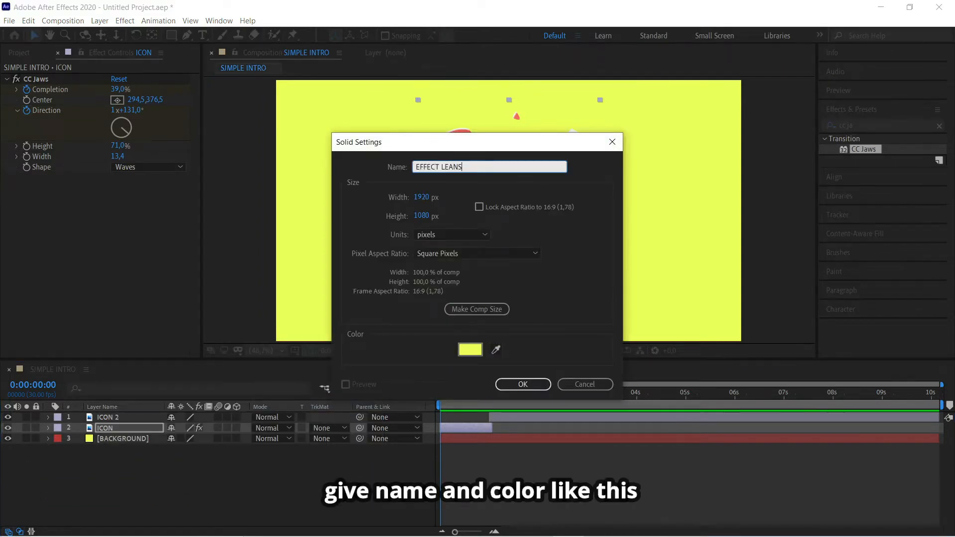
pyautogui.click(470, 350)
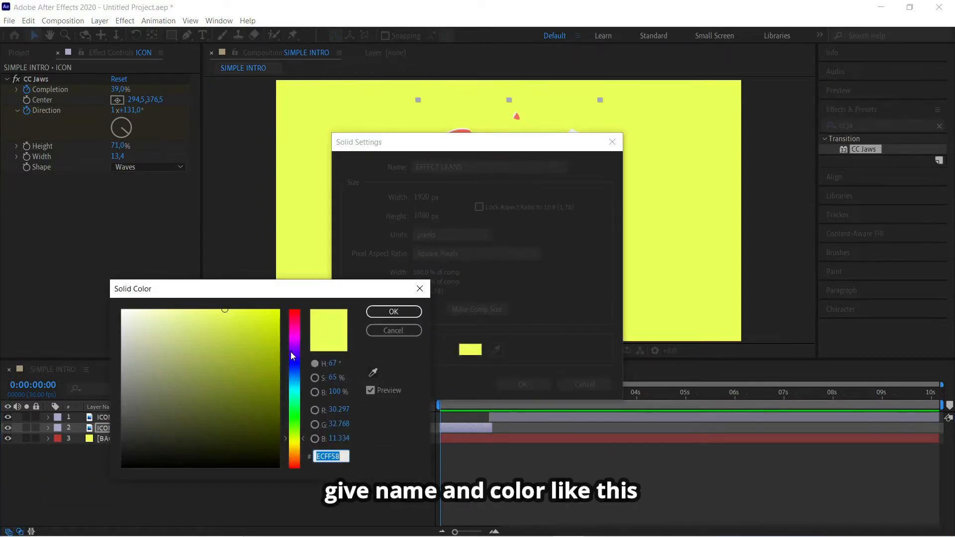
pyautogui.moveTo(297, 337); pyautogui.dragTo(64, 490)
pyautogui.click(404, 317)
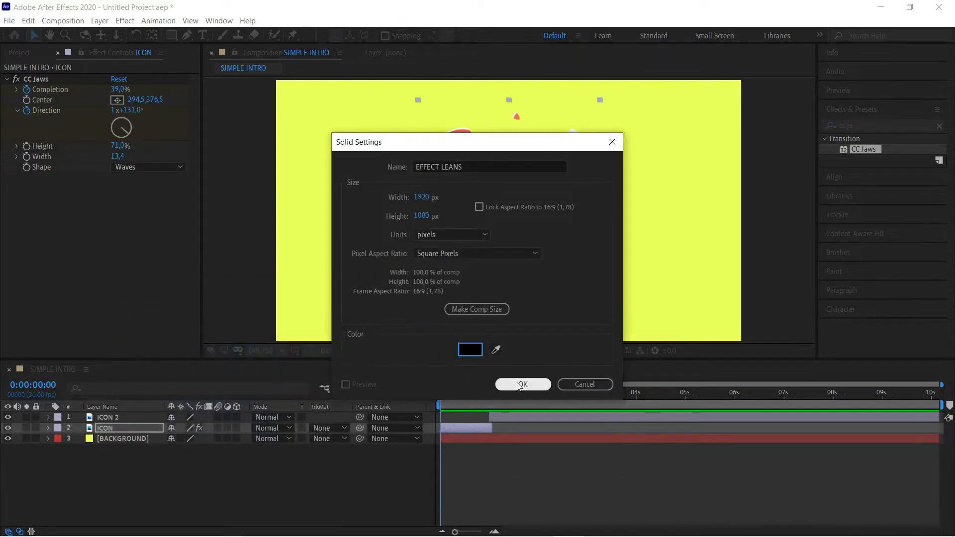
pyautogui.click(520, 384)
pyautogui.moveTo(141, 425); pyautogui.dragTo(235, 416)
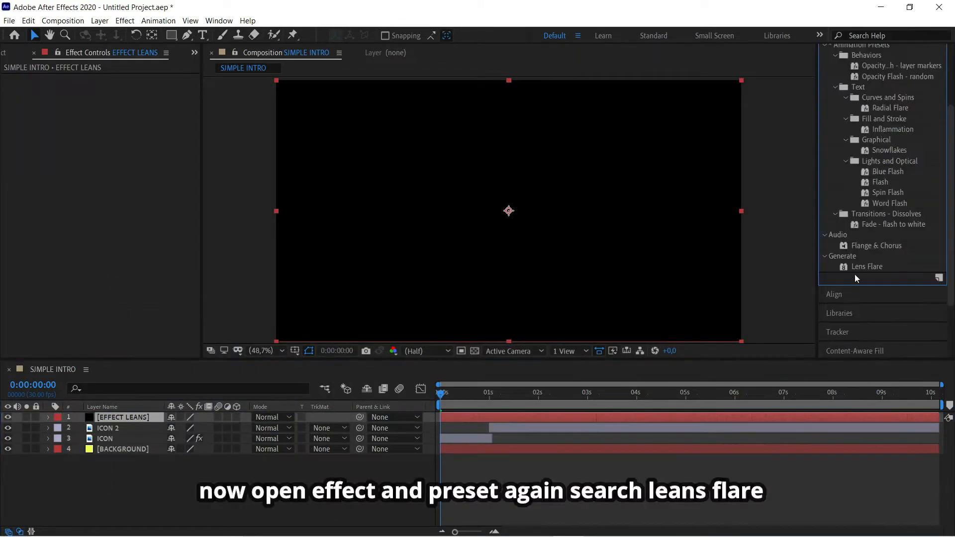
# Apply the Lens Flare effect to the EFFECT LEANS solid and set its blending mode to Screen
pyautogui.moveTo(784, 283); pyautogui.dragTo(112, 419)
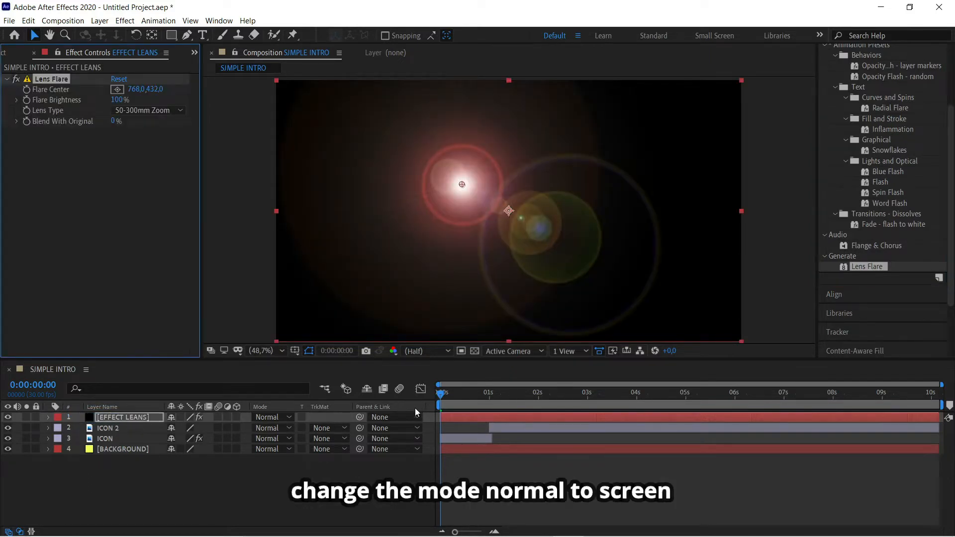
pyautogui.click(271, 416)
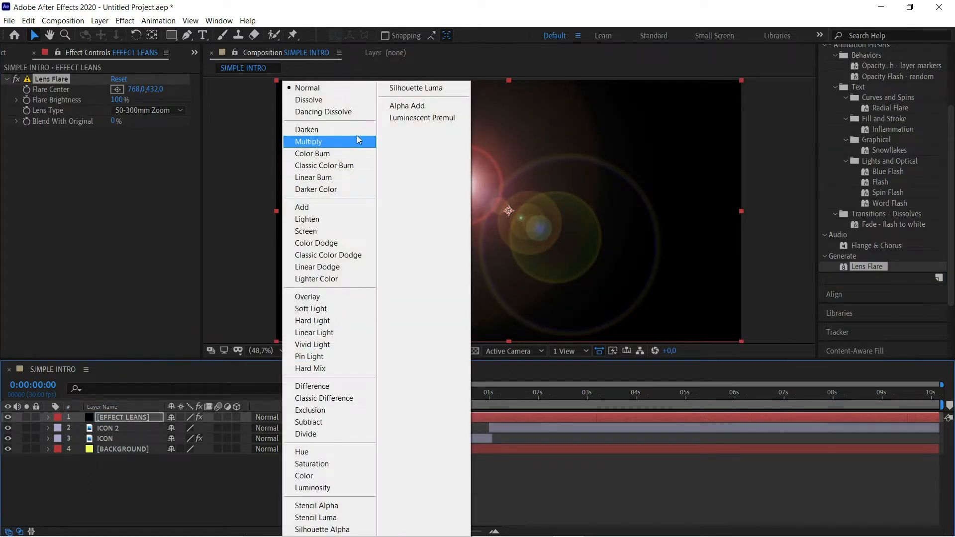
pyautogui.click(323, 231)
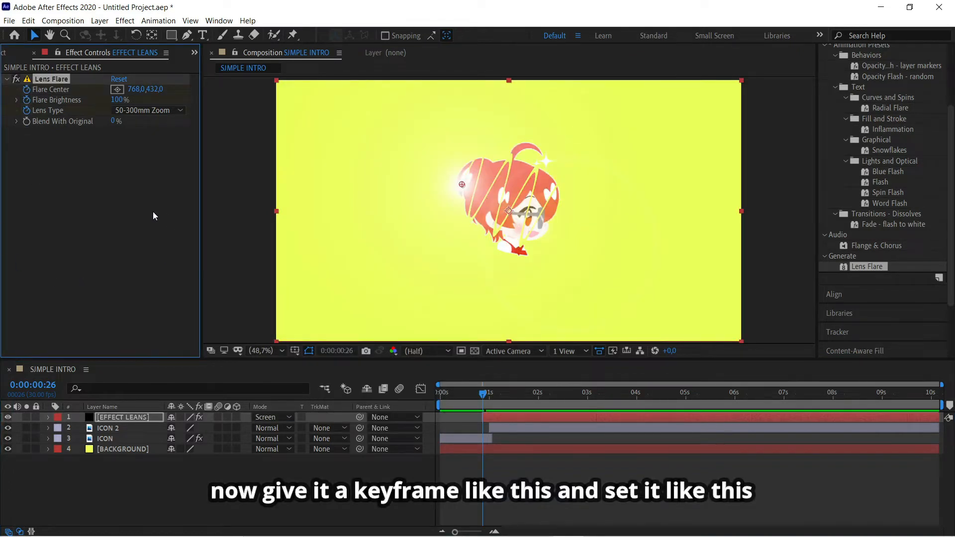
# Remove the Lens Type keyframe and add Lens Flare keyframes at 0:00:01:03 with Flare Center 1000,432 and Flare Brightness 180%
pyautogui.press('u')
pyautogui.moveTo(483, 397); pyautogui.dragTo(495, 400)
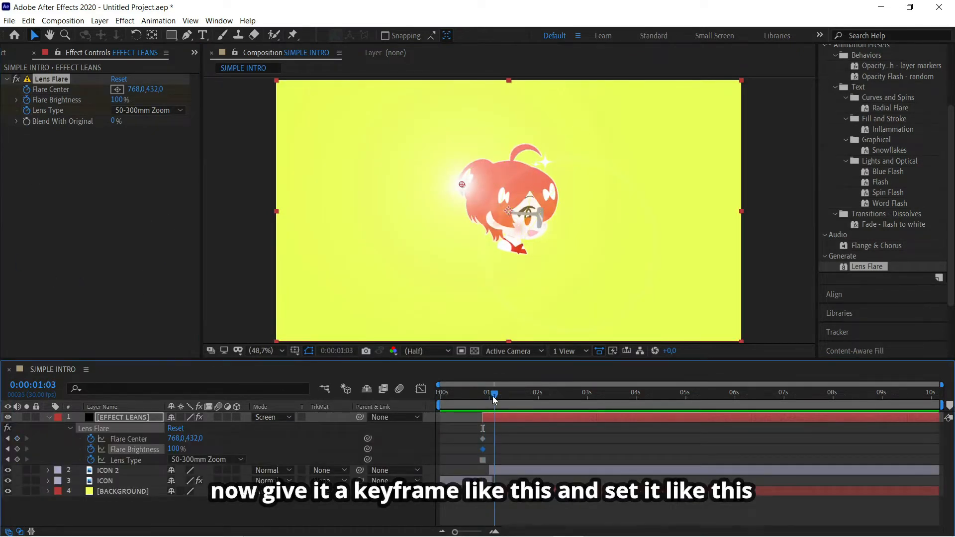
pyautogui.click(27, 111)
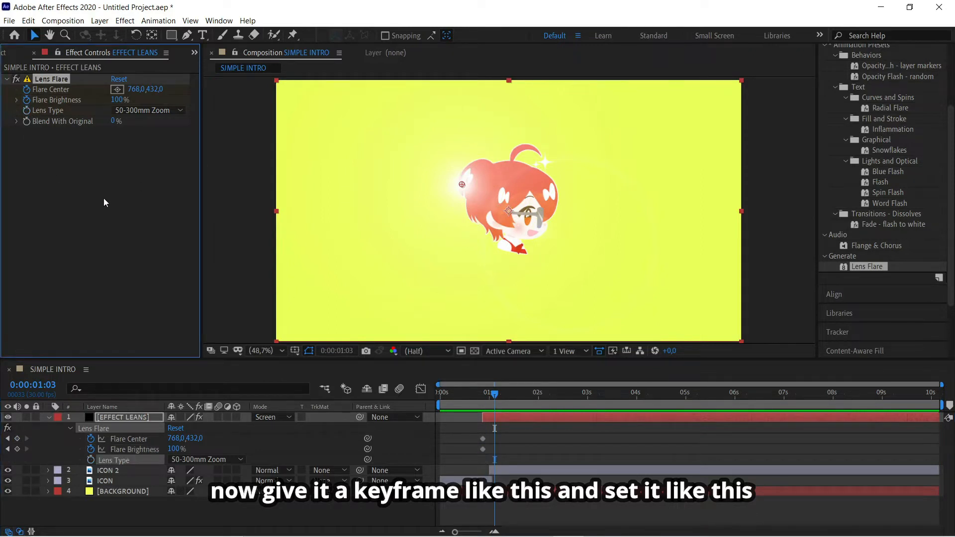
pyautogui.moveTo(134, 95); pyautogui.dragTo(333, 206)
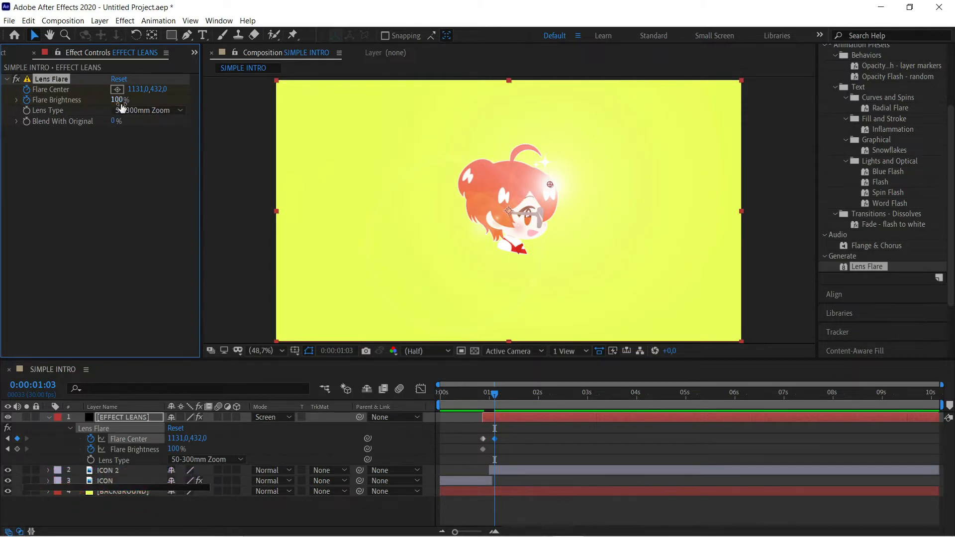
pyautogui.moveTo(121, 104); pyautogui.dragTo(71, 106)
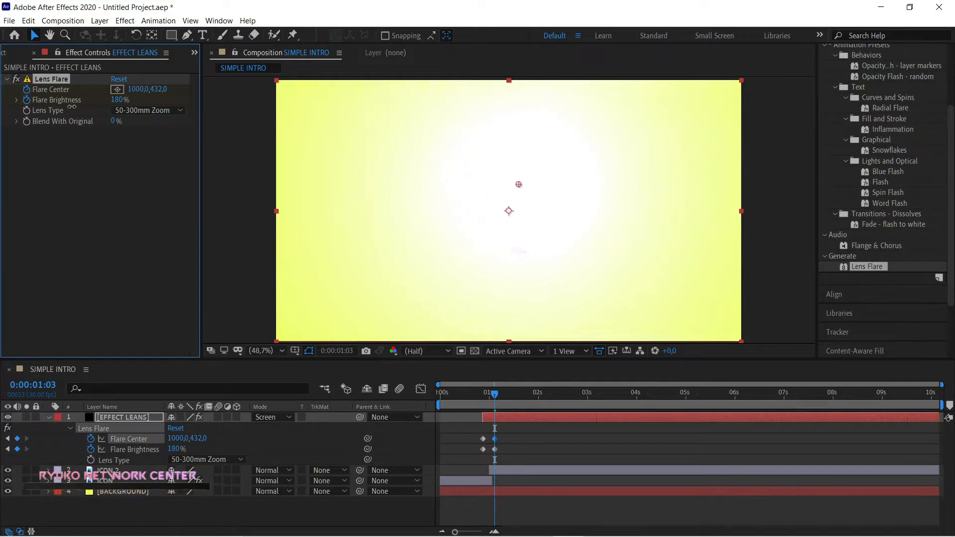
# Add Lens Flare keyframes at 0:00:01:09 with Flare Center 1086,432 and Flare Brightness 0%
pyautogui.click(508, 406)
pyautogui.moveTo(137, 93); pyautogui.dragTo(195, 99)
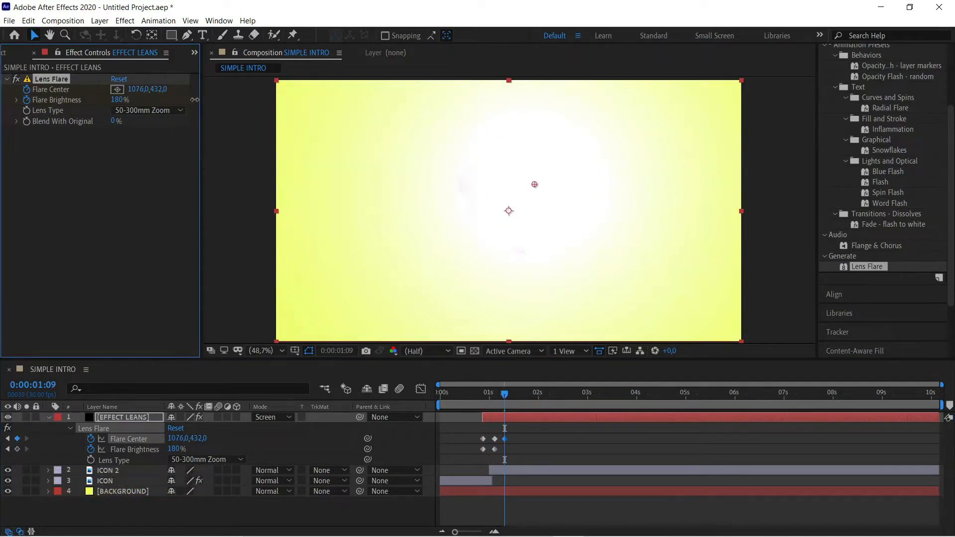
pyautogui.moveTo(118, 100); pyautogui.dragTo(10, 108)
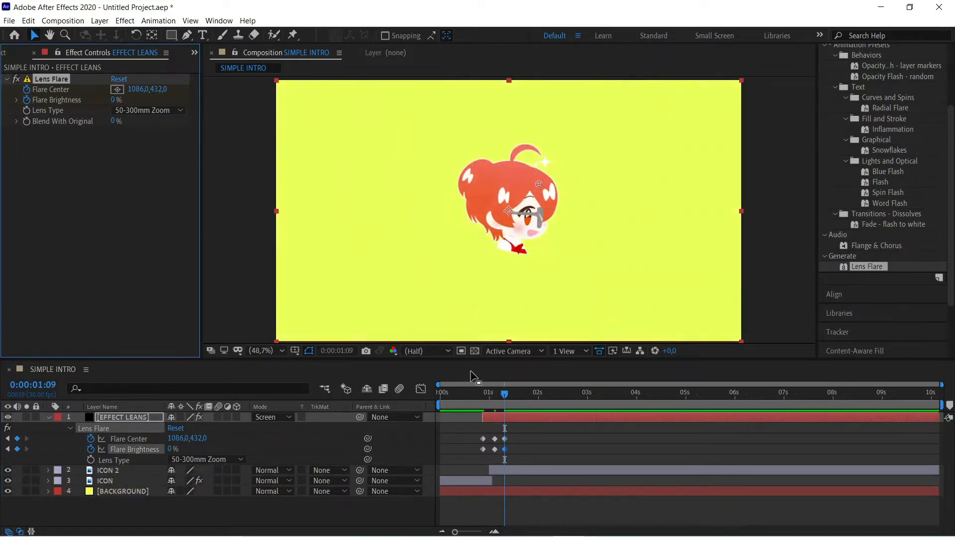
# Preview the flare and shift the EFFECT LEANS layer earlier so its last keyframes fall at about one second
pyautogui.moveTo(505, 393); pyautogui.dragTo(483, 415)
pyautogui.press('space')
pyautogui.click(486, 404)
pyautogui.click(460, 400)
pyautogui.press('space')
pyautogui.click(519, 395)
pyautogui.click(453, 398)
pyautogui.press('space')
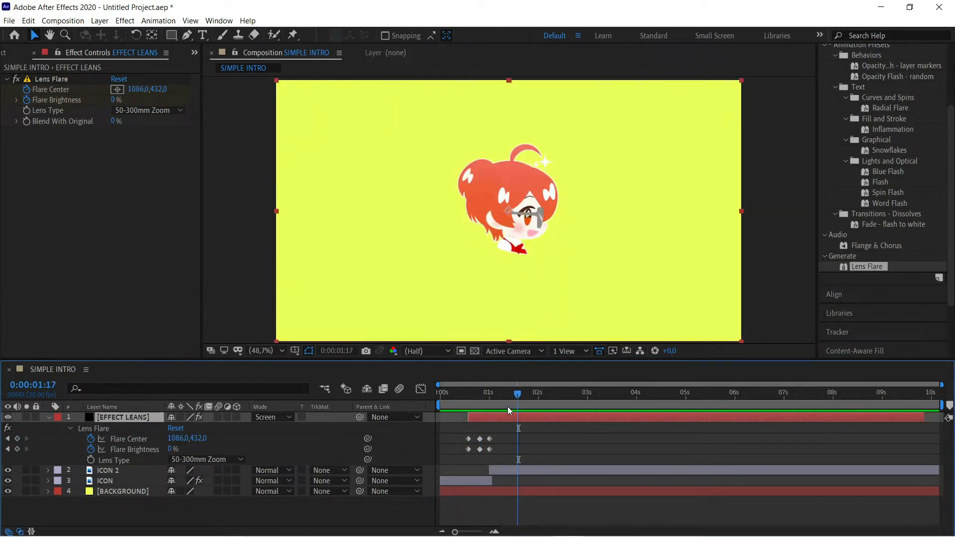
# Nudge the EFFECT LEANS layer a few frames later in the timeline and preview the flare's timing
pyautogui.moveTo(494, 418); pyautogui.dragTo(278, 385)
pyautogui.press('space')
pyautogui.press('space')
pyautogui.press('space')
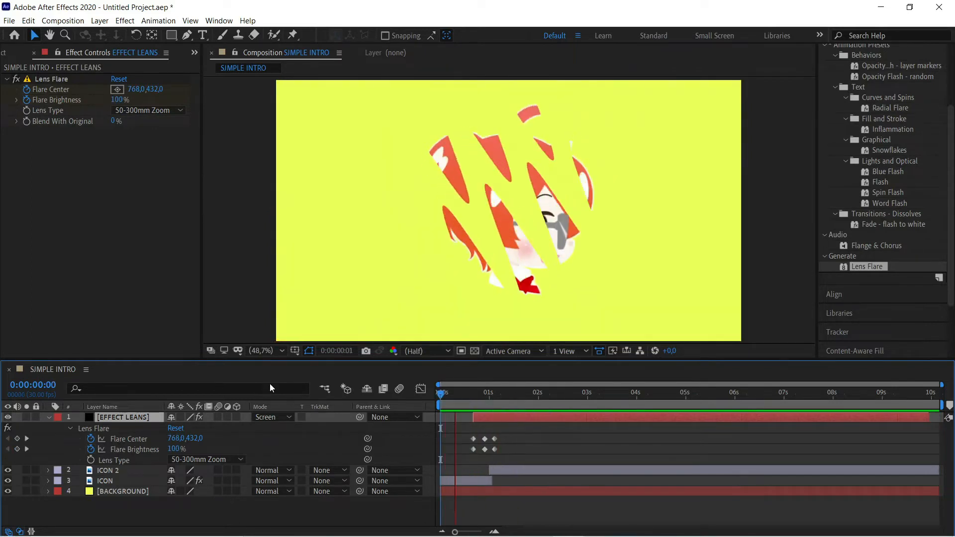
pyautogui.moveTo(501, 397); pyautogui.dragTo(477, 421)
pyautogui.press('space')
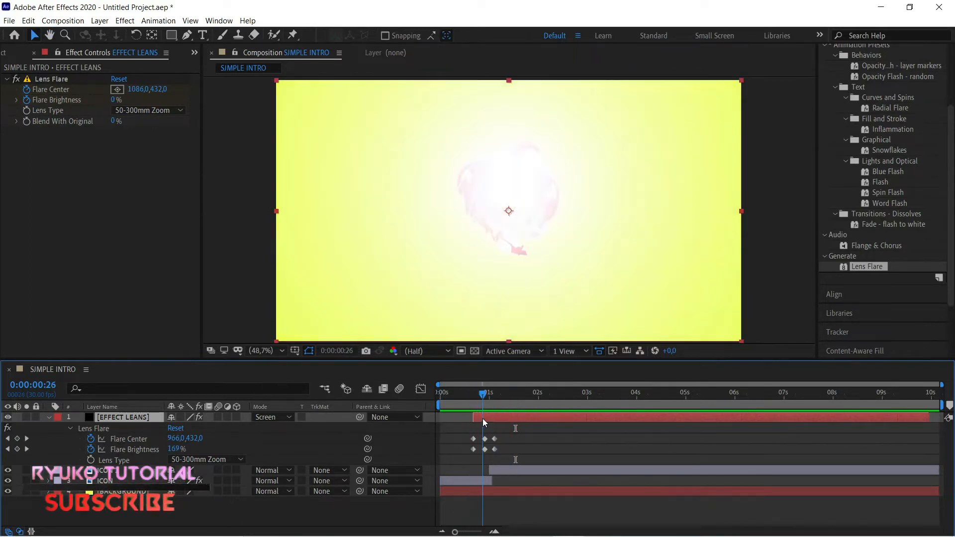
pyautogui.press('space')
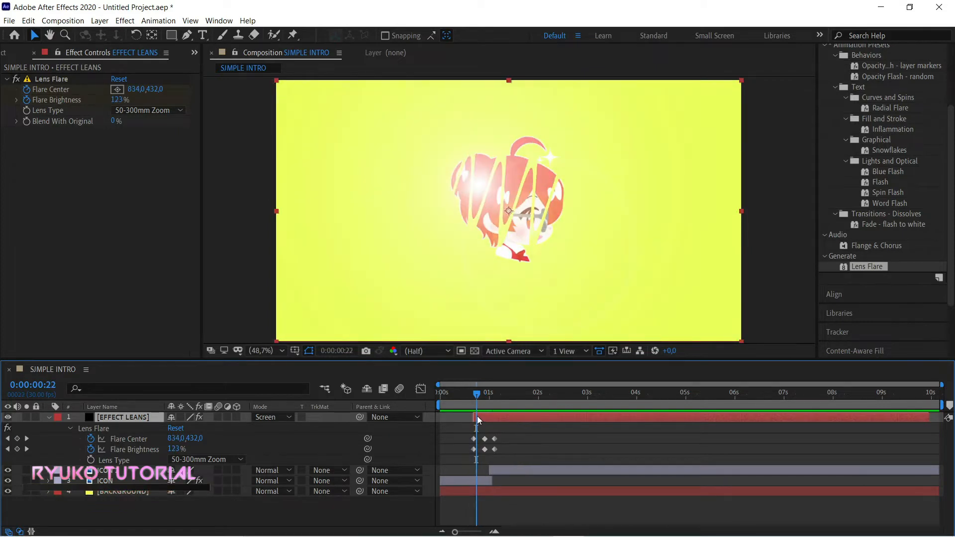
# Move the middle Flare Center and Flare Brightness keyframes earlier to 0:00:00:25 and preview the flash
pyautogui.moveTo(496, 428)
pyautogui.mouseDown()
pyautogui.moveTo(481, 454)
pyautogui.moveTo(485, 438)
pyautogui.mouseUp()
pyautogui.click(482, 451)
pyautogui.press('space')
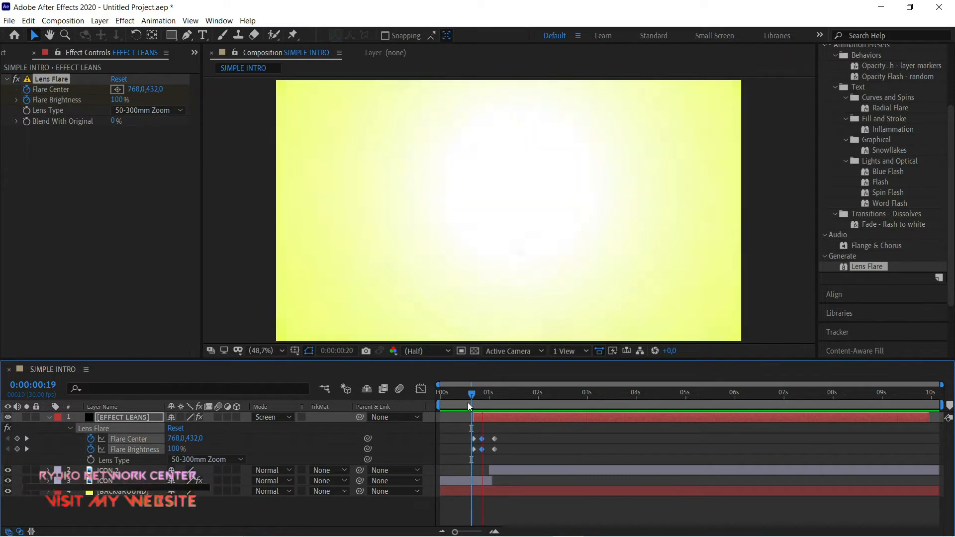
pyautogui.moveTo(520, 398); pyautogui.dragTo(481, 396)
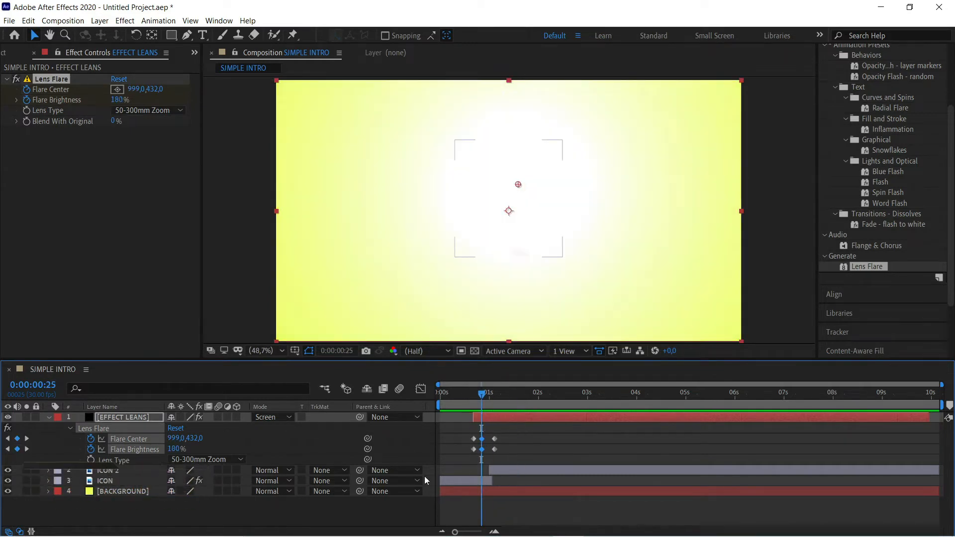
# Move the ICON layer's ending Completion, Direction and Scale keyframes earlier to 0:00:00:25 and preview the animation
pyautogui.click(121, 482)
pyautogui.press('u')
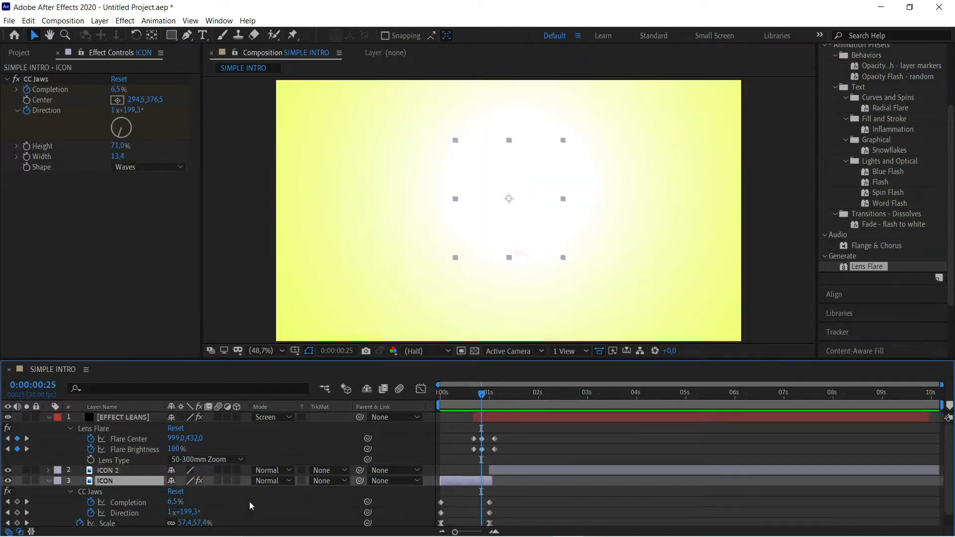
pyautogui.scroll(-1, 539, 491)
pyautogui.moveTo(509, 484); pyautogui.dragTo(482, 511)
pyautogui.moveTo(481, 407); pyautogui.dragTo(308, 404)
pyautogui.press('space')
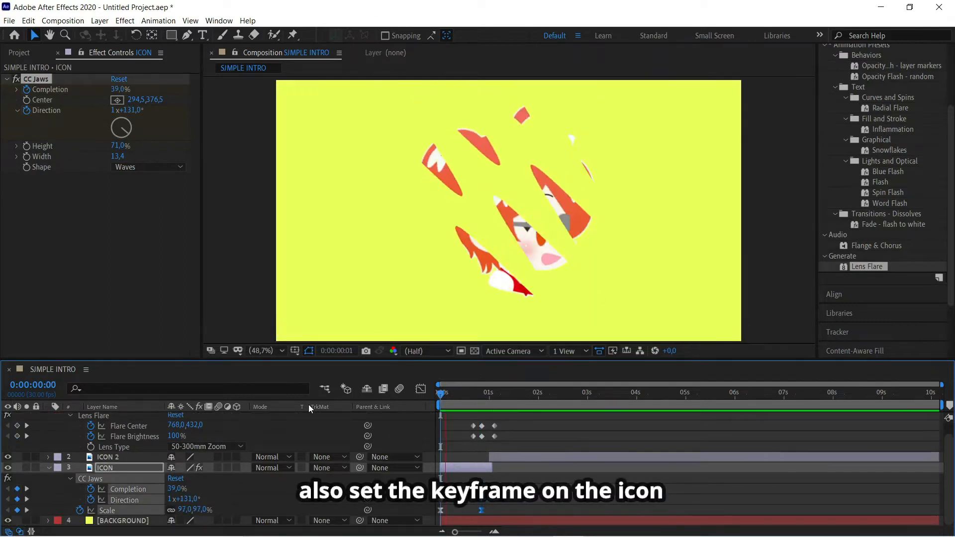
pyautogui.moveTo(520, 401); pyautogui.dragTo(325, 414)
pyautogui.press('space')
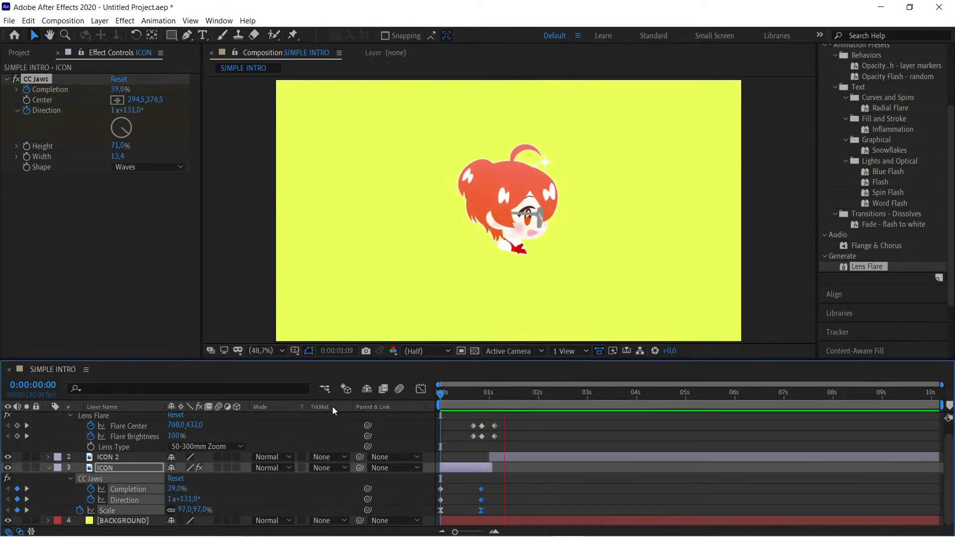
# Shift the EFFECT LEANS layer slightly earlier, trim the ICON layer's end to one second and preview the transition
pyautogui.moveTo(505, 396); pyautogui.dragTo(421, 444)
pyautogui.scroll(1, 504, 425)
pyautogui.click(504, 414)
pyautogui.press('space')
pyautogui.press('space')
pyautogui.click(486, 481)
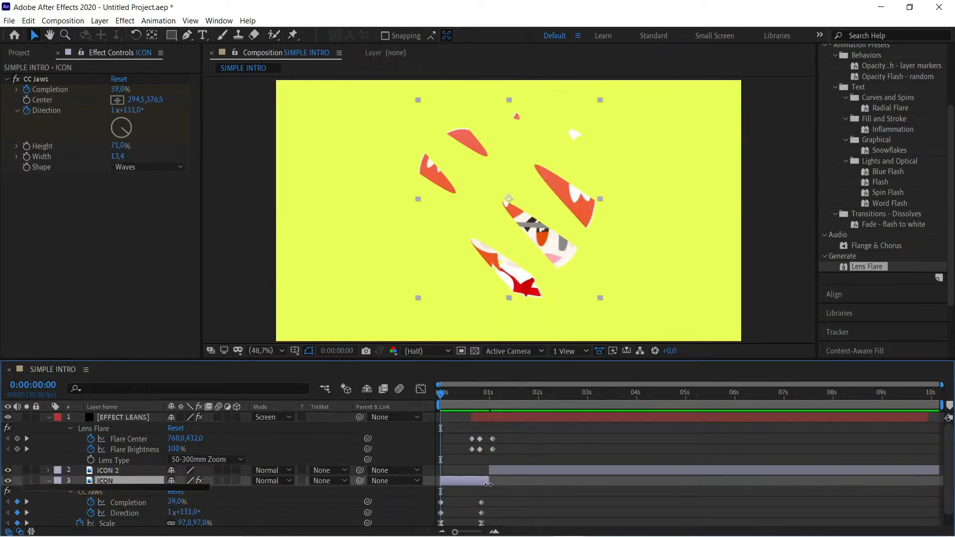
pyautogui.press('space')
pyautogui.press('space')
# Move the ICON layer's ending CC Jaws and Scale keyframes earlier to just after 0:00:00:21 and preview the result
pyautogui.moveTo(507, 397); pyautogui.dragTo(477, 437)
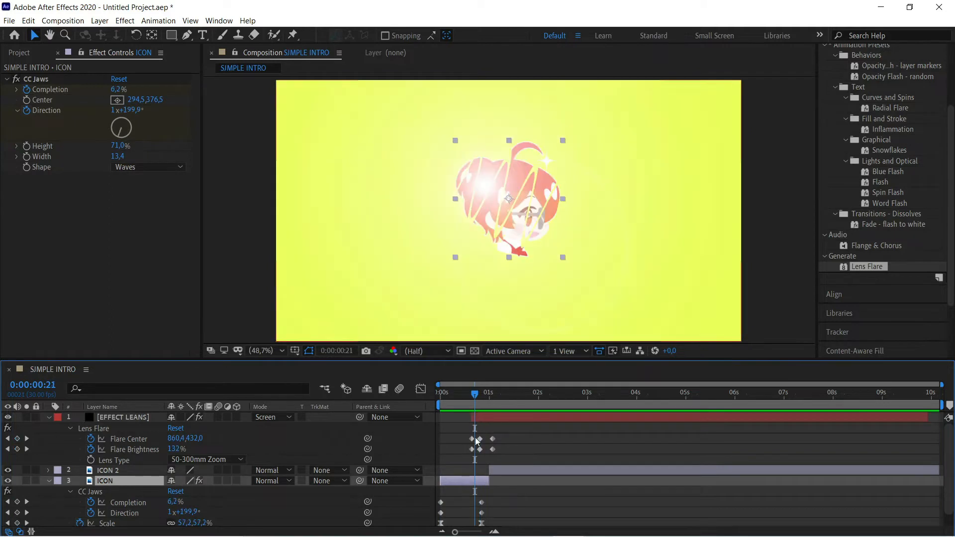
pyautogui.scroll(-2, 491, 470)
pyautogui.moveTo(496, 487); pyautogui.dragTo(478, 512)
pyautogui.moveTo(476, 394); pyautogui.dragTo(383, 416)
pyautogui.press('space')
pyautogui.press('space')
pyautogui.moveTo(480, 395); pyautogui.dragTo(465, 411)
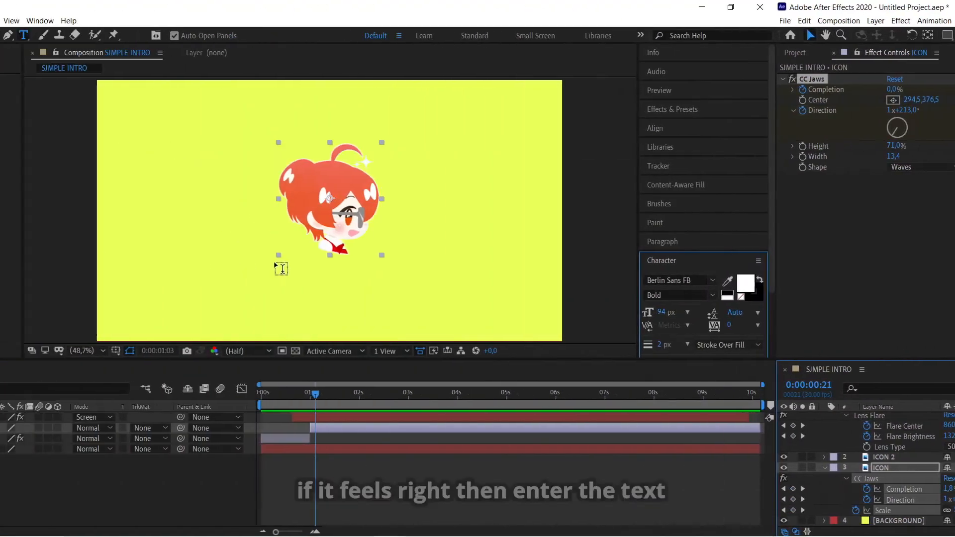
# Add a text layer reading TEXT IN HERE and position it just below the icon
pyautogui.click(281, 269)
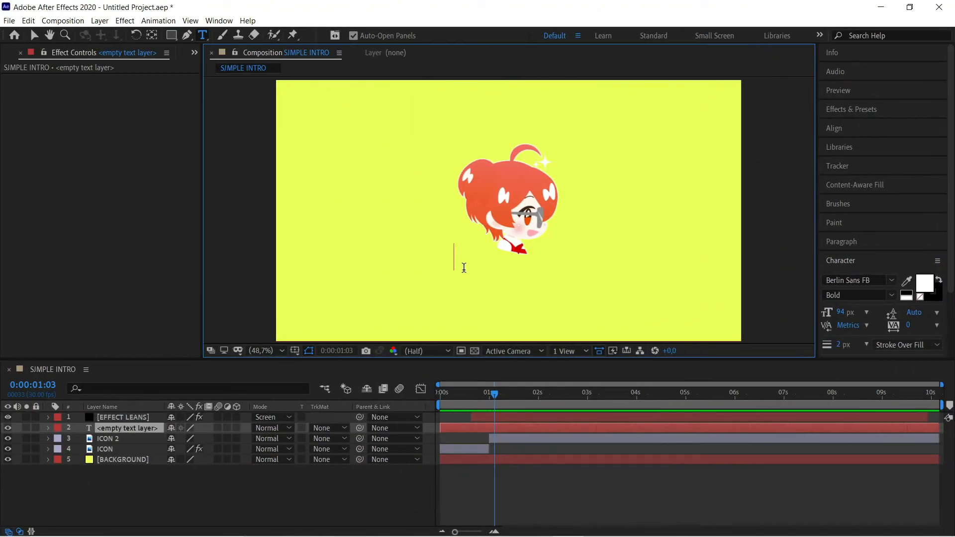
pyautogui.write('TEXT IN HERE')
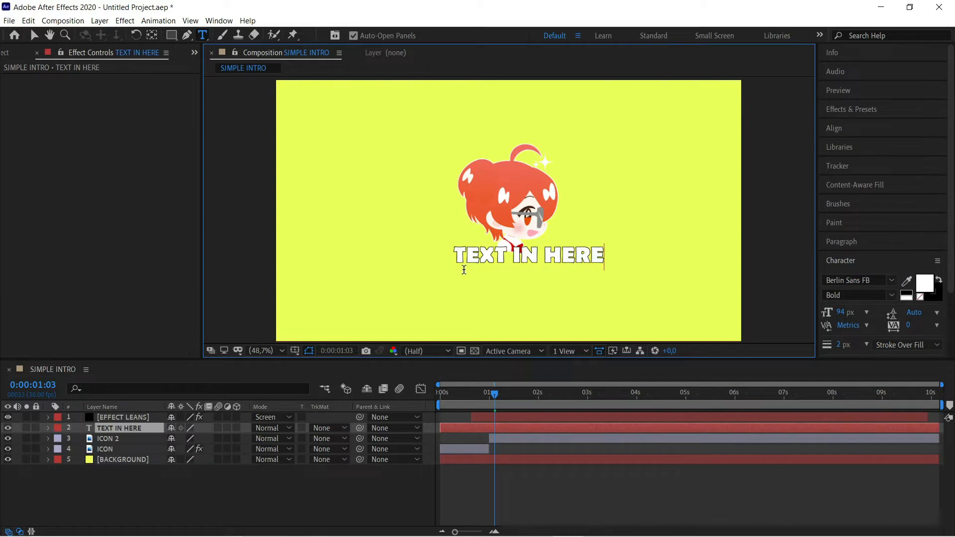
pyautogui.click(34, 35)
pyautogui.moveTo(533, 257); pyautogui.dragTo(521, 265)
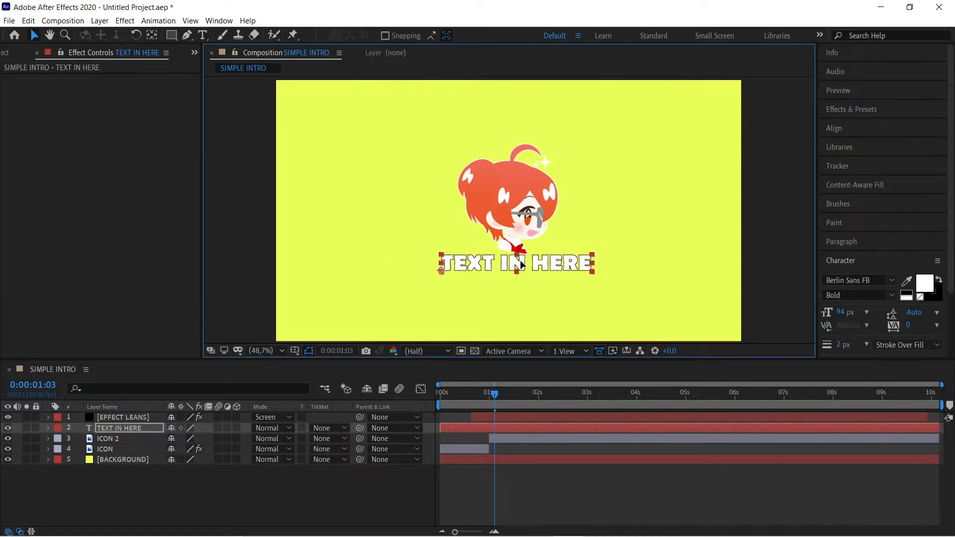
# Draw a rectangular mask tightly around TEXT IN HERE and add a Position text animator to the layer
pyautogui.click(173, 36)
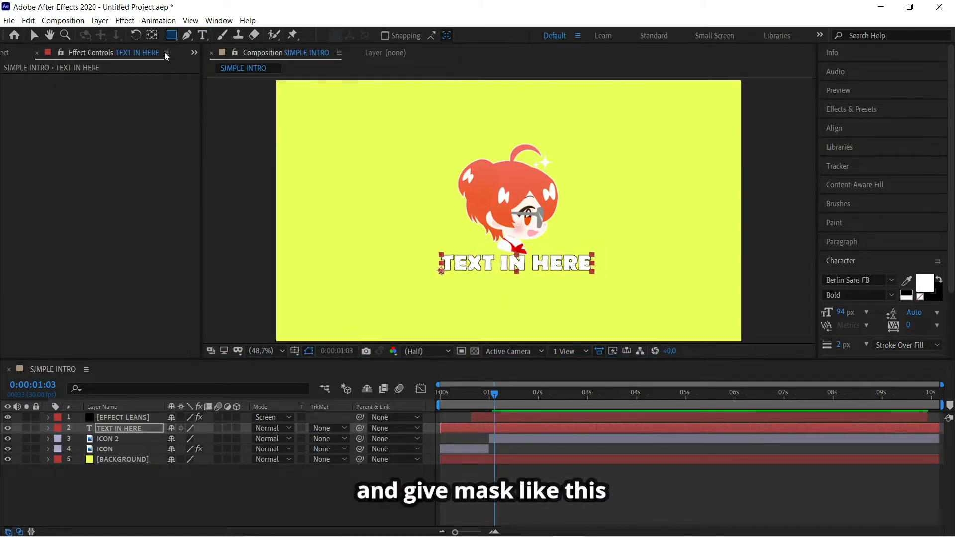
pyautogui.moveTo(429, 253); pyautogui.dragTo(448, 262)
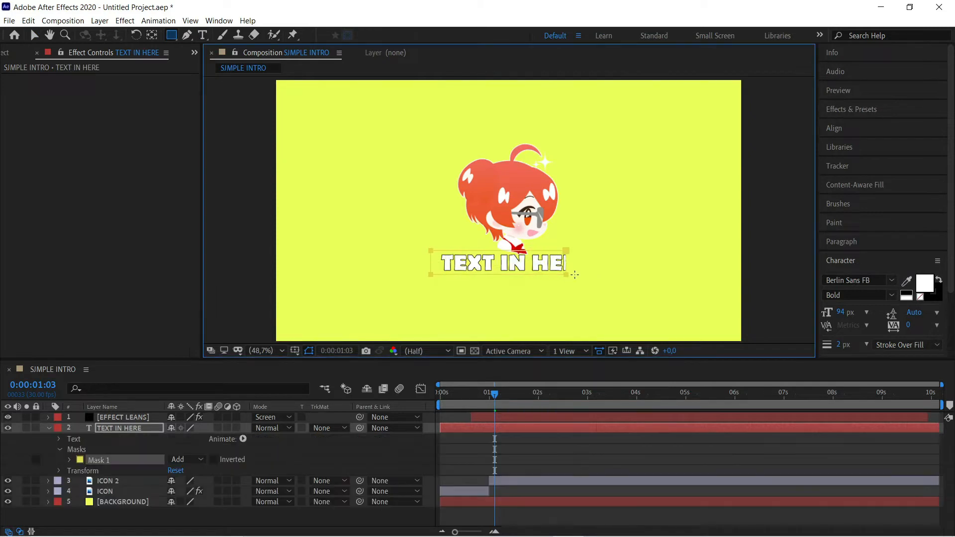
pyautogui.click(243, 438)
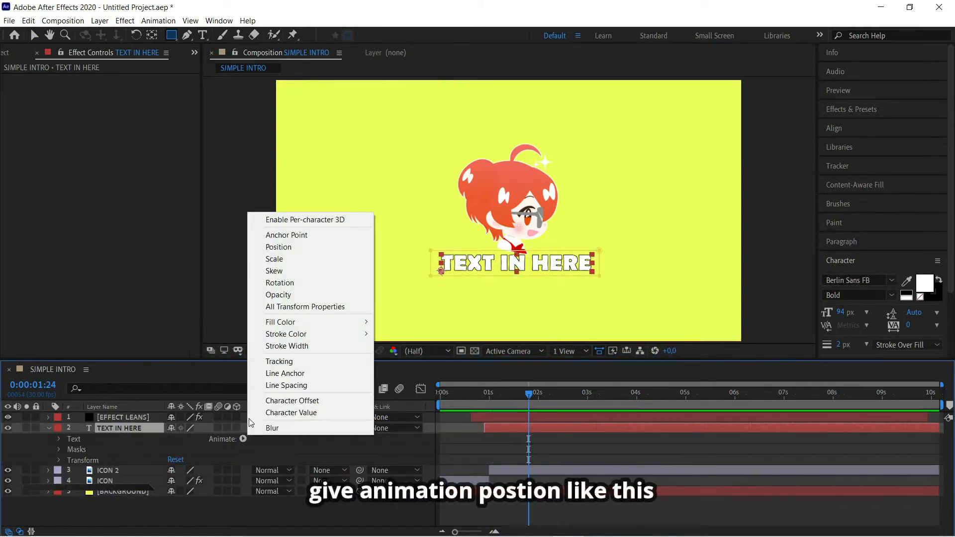
pyautogui.click(316, 248)
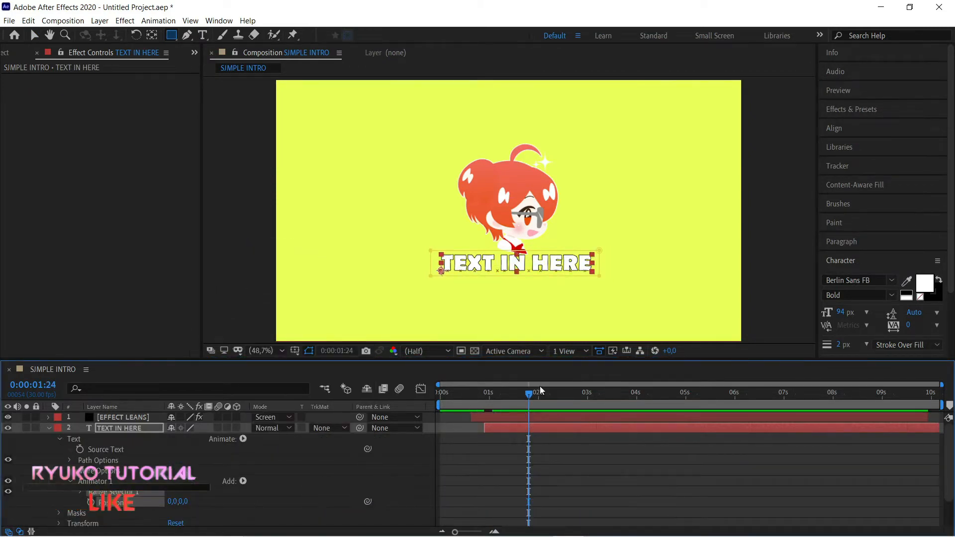
# Keyframe the TEXT IN HERE animator's Position from 0, -85 at 0:00:01:04 to 0, 0 slightly later, and preview it
pyautogui.moveTo(506, 411); pyautogui.dragTo(496, 445)
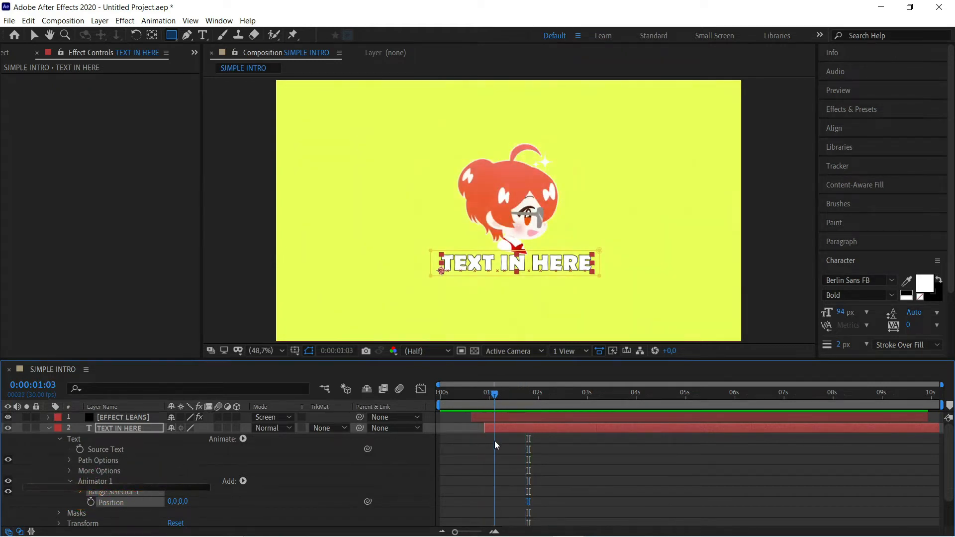
pyautogui.click(90, 502)
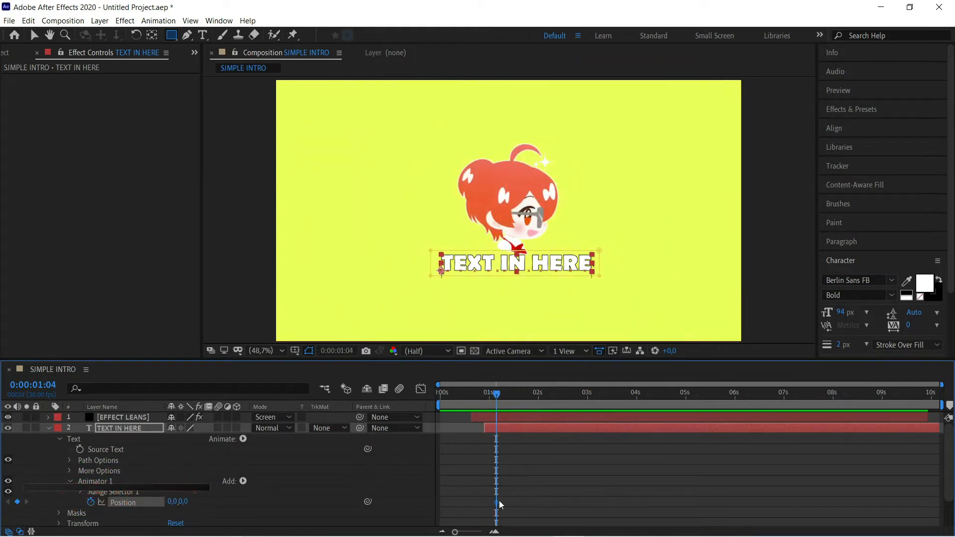
pyautogui.moveTo(497, 502); pyautogui.dragTo(520, 503)
pyautogui.moveTo(181, 502); pyautogui.dragTo(143, 503)
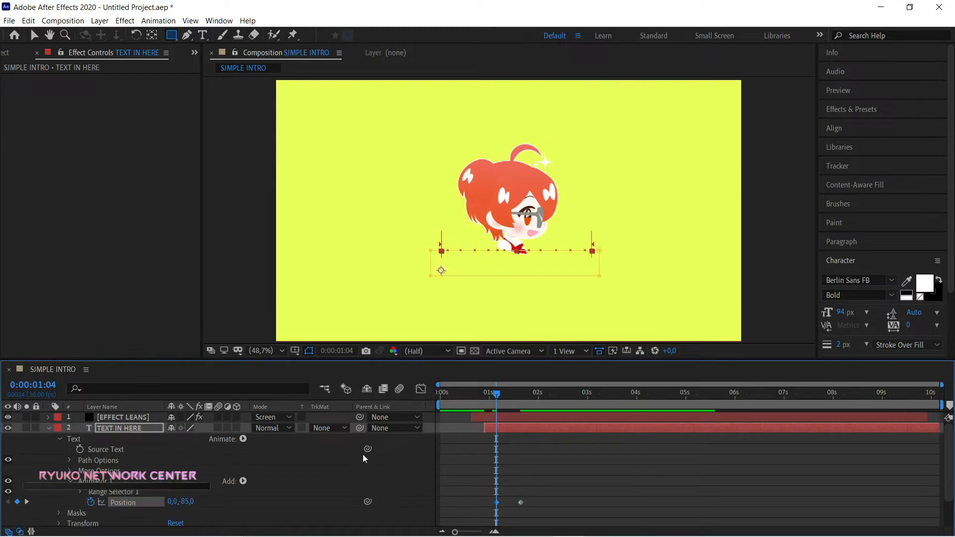
pyautogui.press('space')
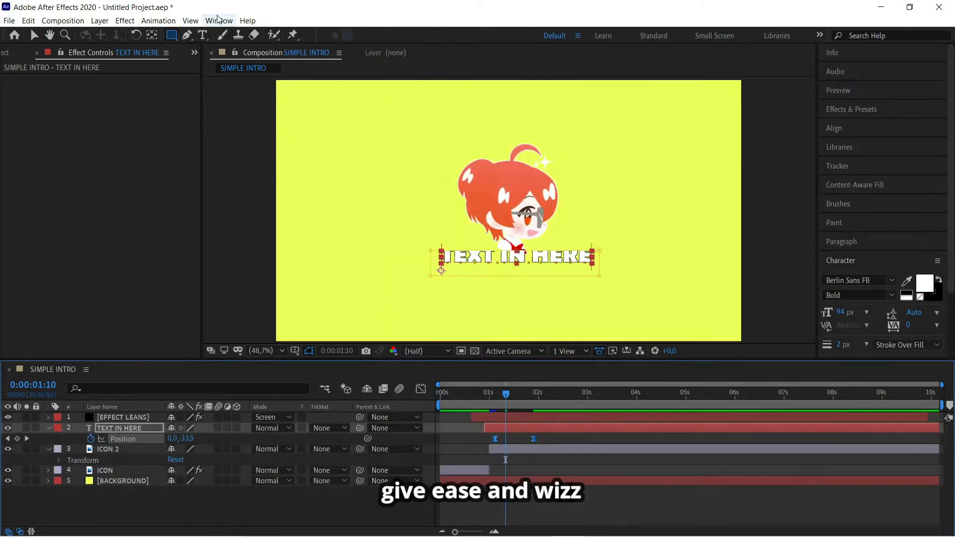
# Apply Ease and Wizz with Expo, In + Out and All keys to the text's Position keyframes and preview the motion
pyautogui.click(217, 20)
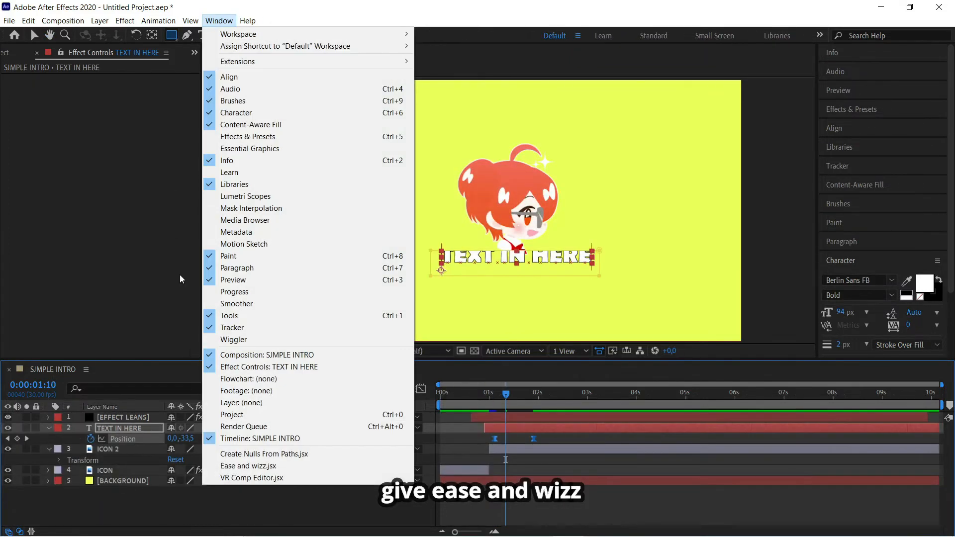
pyautogui.click(234, 467)
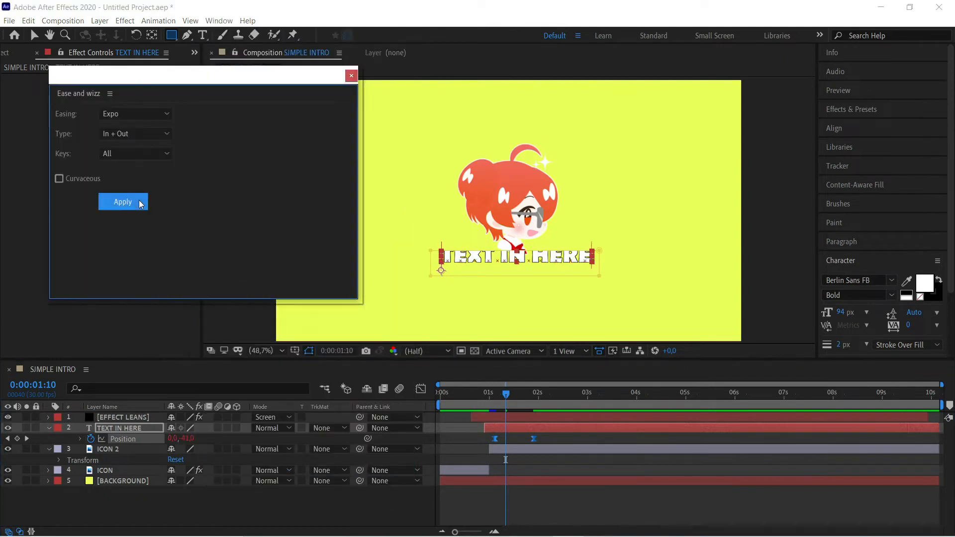
pyautogui.click(123, 202)
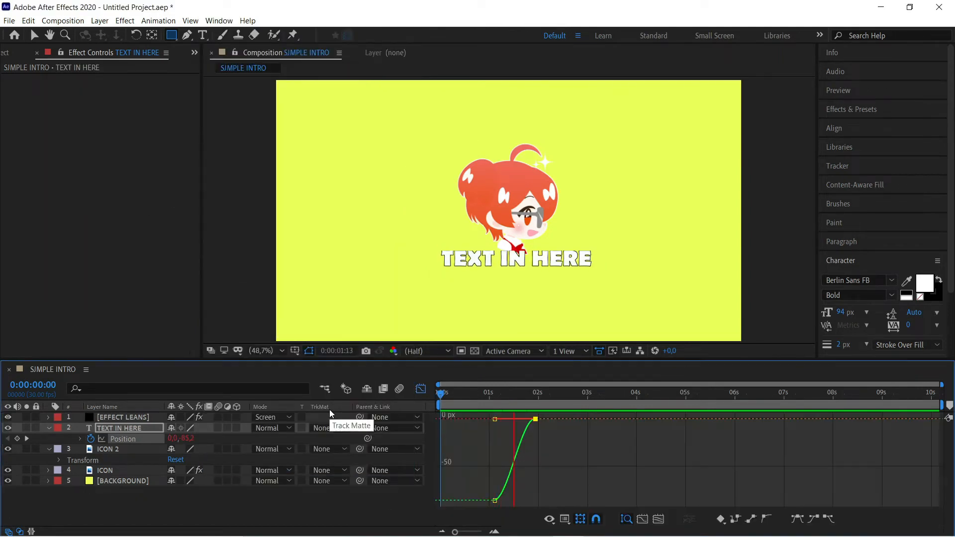
pyautogui.press('space')
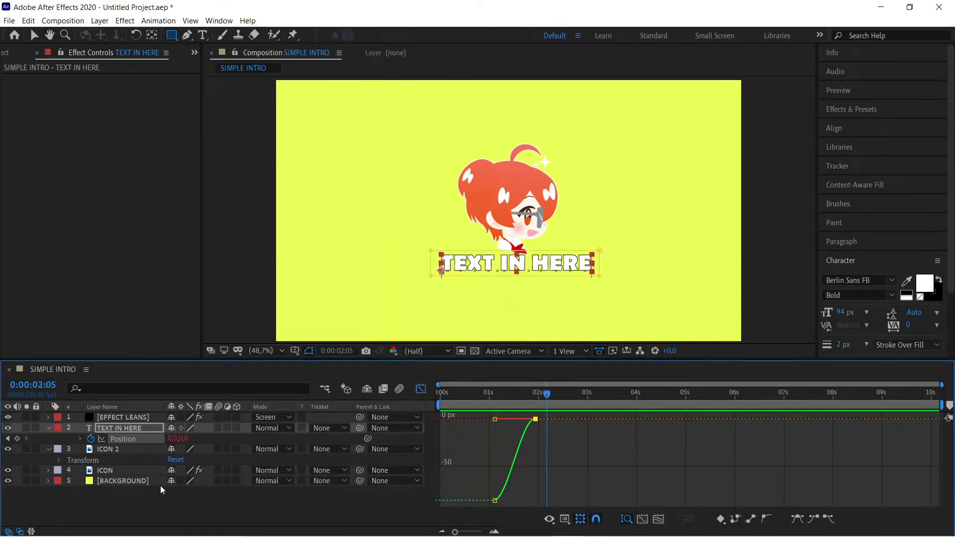
pyautogui.click(48, 428)
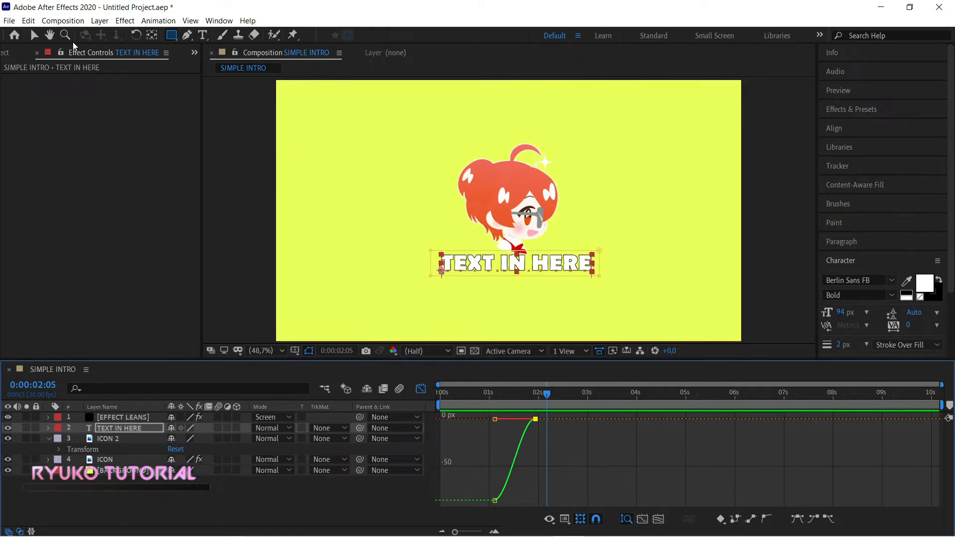
# Add a second text layer reading ANOTHER TEXT IN HERE on two lines beside the icon's face
pyautogui.click(201, 35)
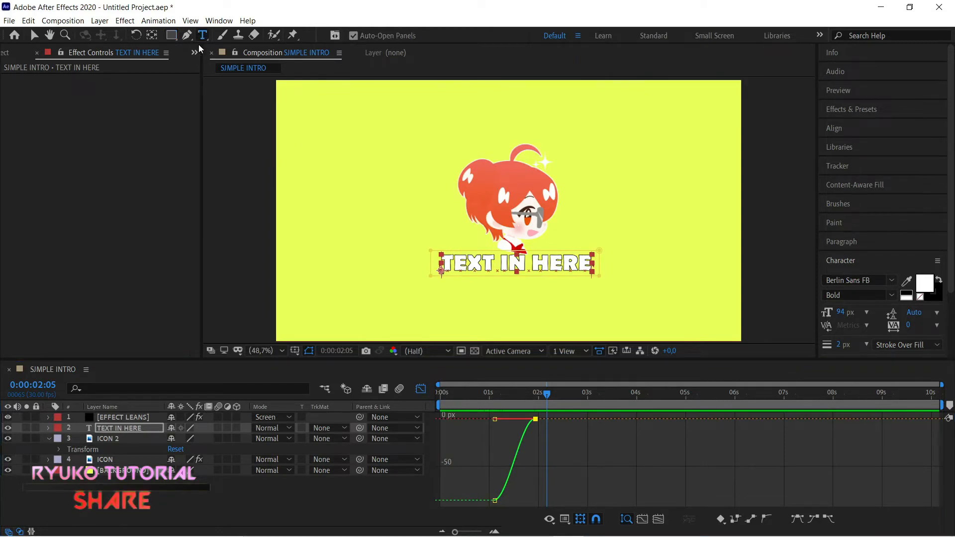
pyautogui.click(574, 206)
pyautogui.write('ANOTHER TEXT IN HERE')
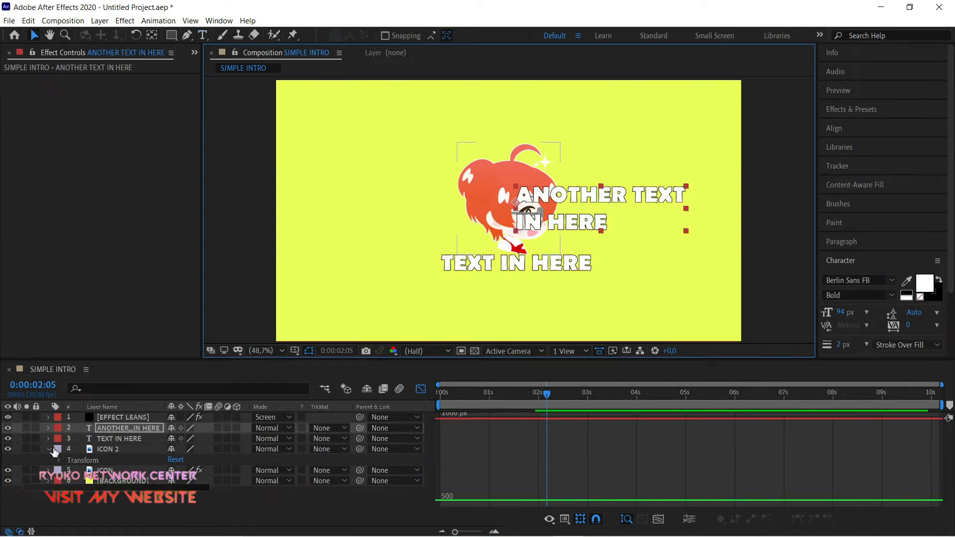
# Move the ANOTHER TEXT IN HERE layer below ICON 2 and switch the timeline from the graph editor back to layer bars
pyautogui.click(48, 449)
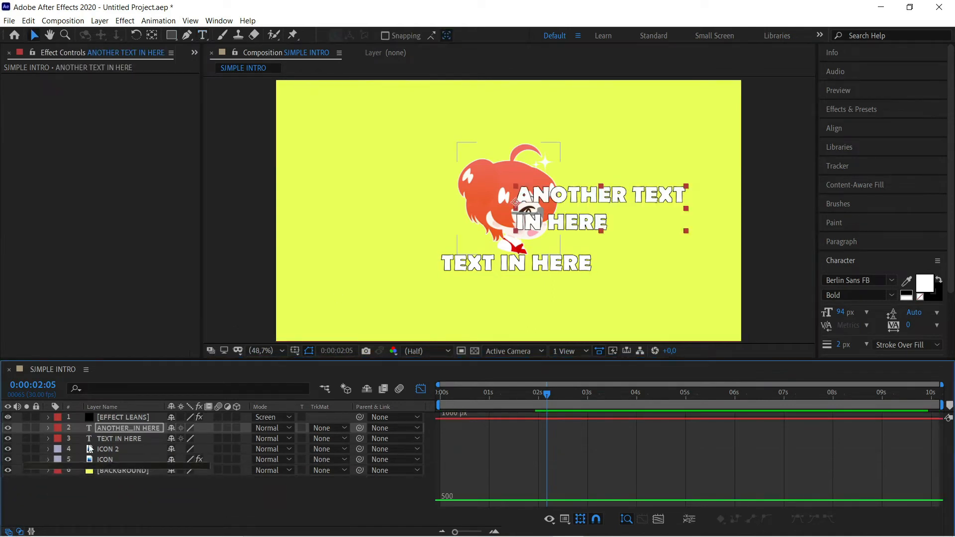
pyautogui.moveTo(126, 431); pyautogui.dragTo(120, 455)
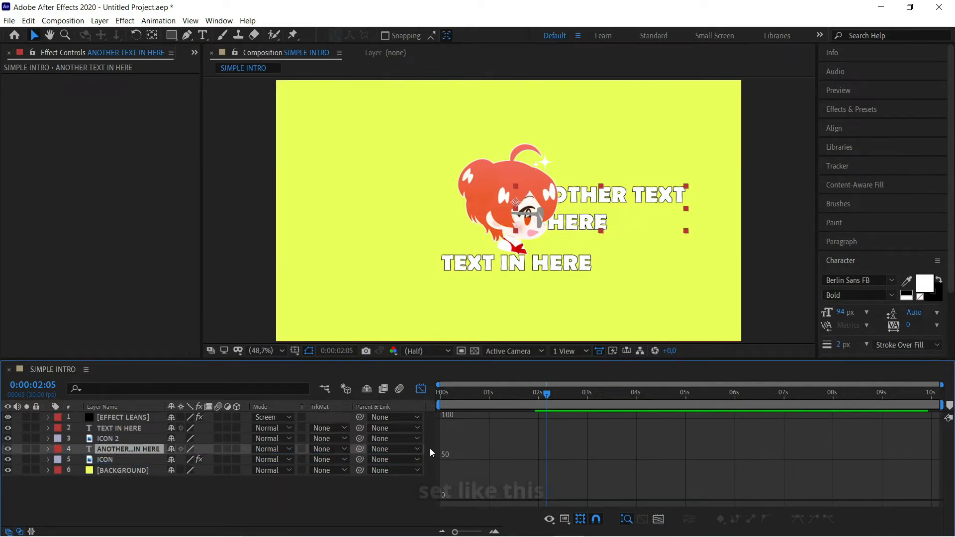
pyautogui.click(113, 439)
pyautogui.click(421, 389)
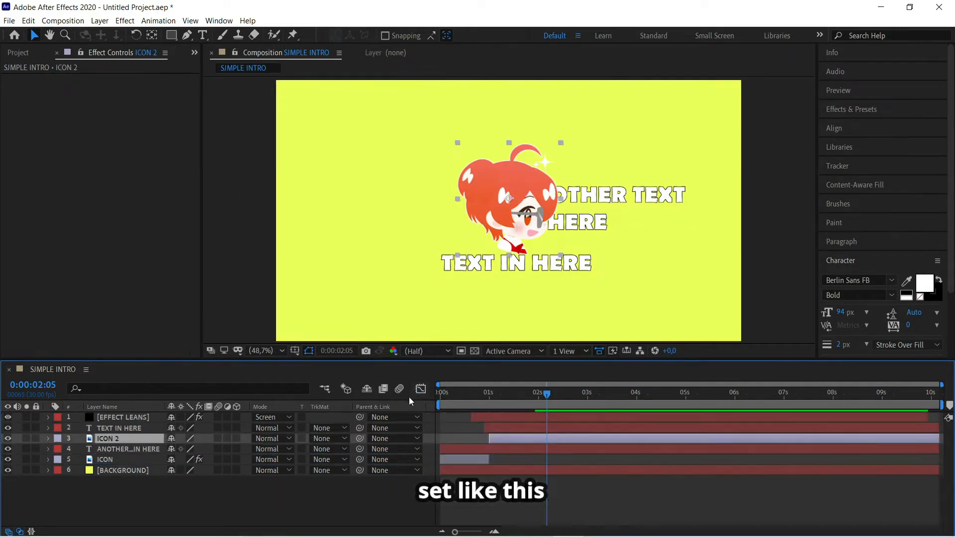
# Try to mask ANOTHER TEXT IN HERE with a rectangle drawn around both lines at 0:00:01:03
pyautogui.moveTo(508, 406)
pyautogui.mouseDown()
pyautogui.moveTo(464, 406)
pyautogui.moveTo(494, 406)
pyautogui.mouseUp()
pyautogui.click(199, 418)
pyautogui.click(125, 429)
pyautogui.click(125, 449)
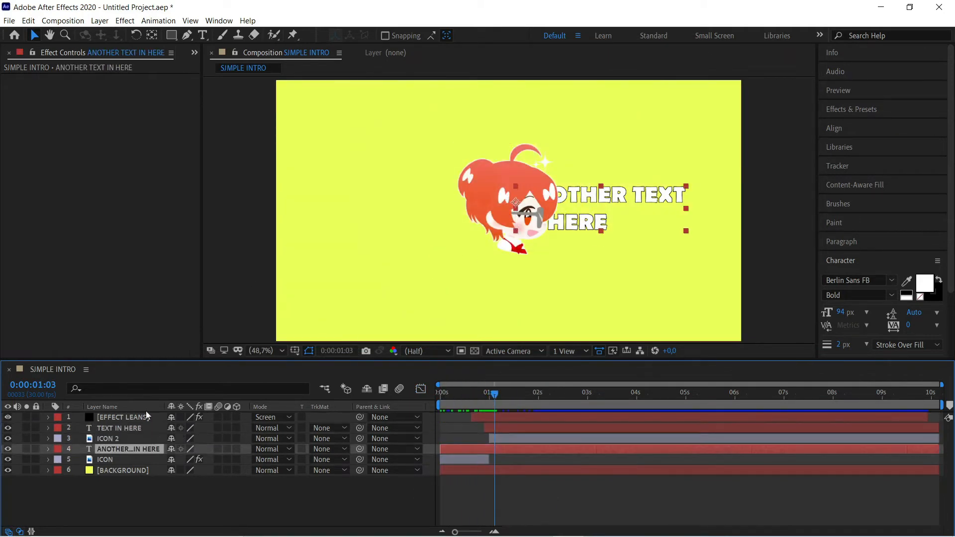
pyautogui.click(171, 35)
pyautogui.moveTo(493, 176); pyautogui.dragTo(703, 237)
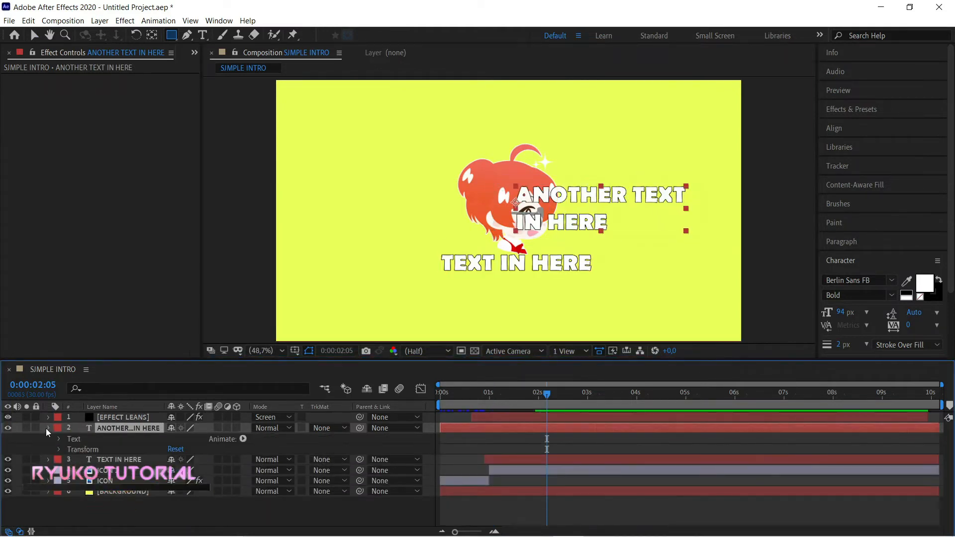
# Place the ANOTHER TEXT IN HERE layer between ICON 2 and ICON in the layer stack
pyautogui.click(48, 427)
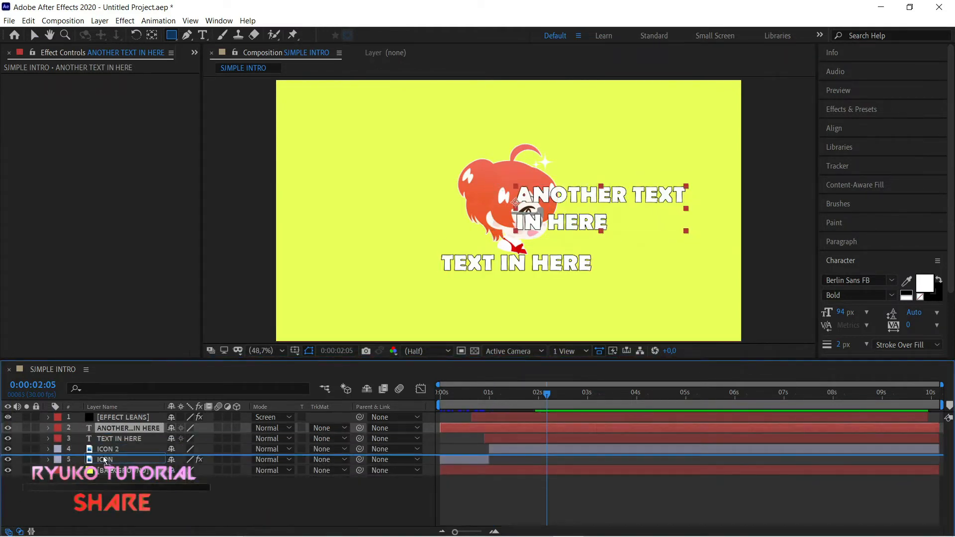
pyautogui.moveTo(124, 428); pyautogui.dragTo(125, 454)
# Keyframe ICON 2's Position so it slides left to 750, 488.7 at 0:00:02:06
pyautogui.click(133, 439)
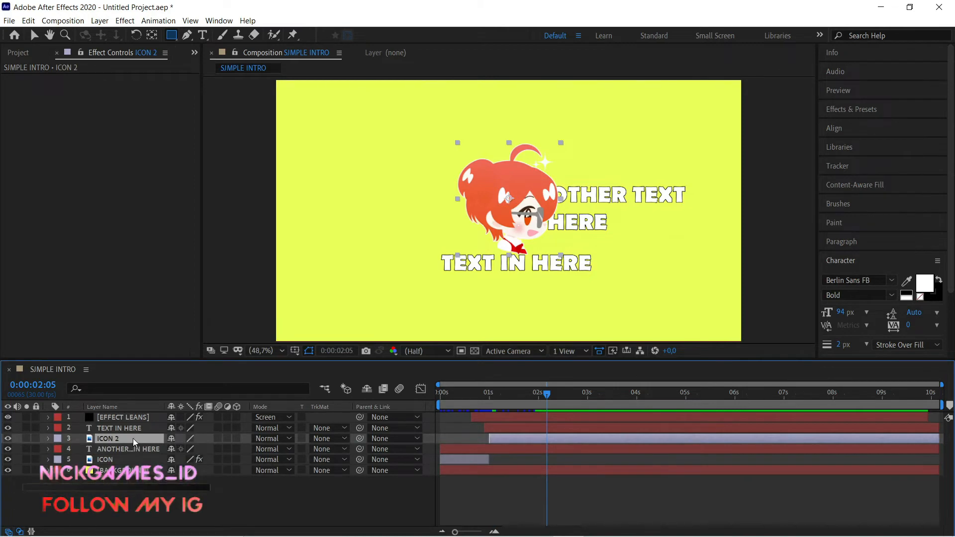
pyautogui.press('p')
pyautogui.moveTo(549, 396)
pyautogui.mouseDown()
pyautogui.moveTo(504, 404)
pyautogui.moveTo(550, 396)
pyautogui.mouseUp()
pyautogui.hotkey('alt', 'shift', 'p')
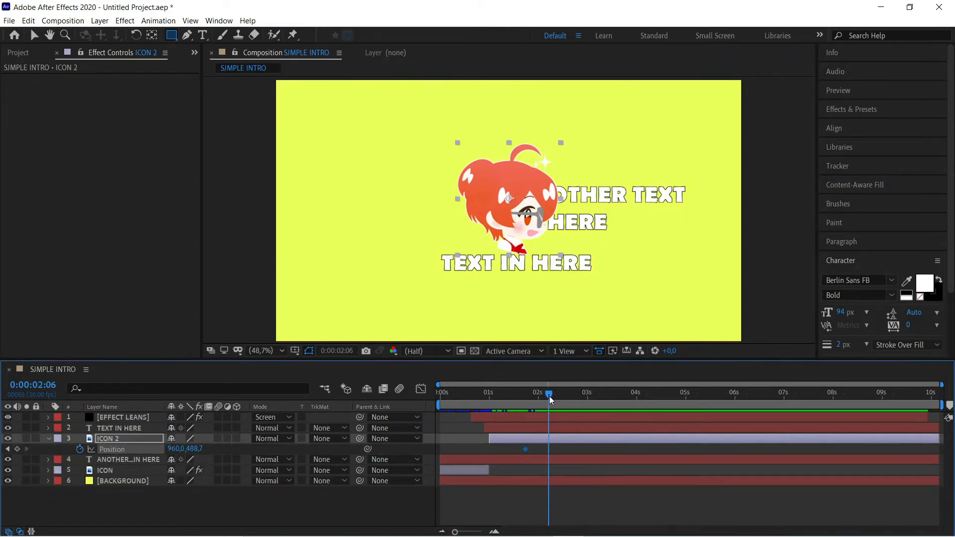
pyautogui.moveTo(177, 451); pyautogui.dragTo(43, 445)
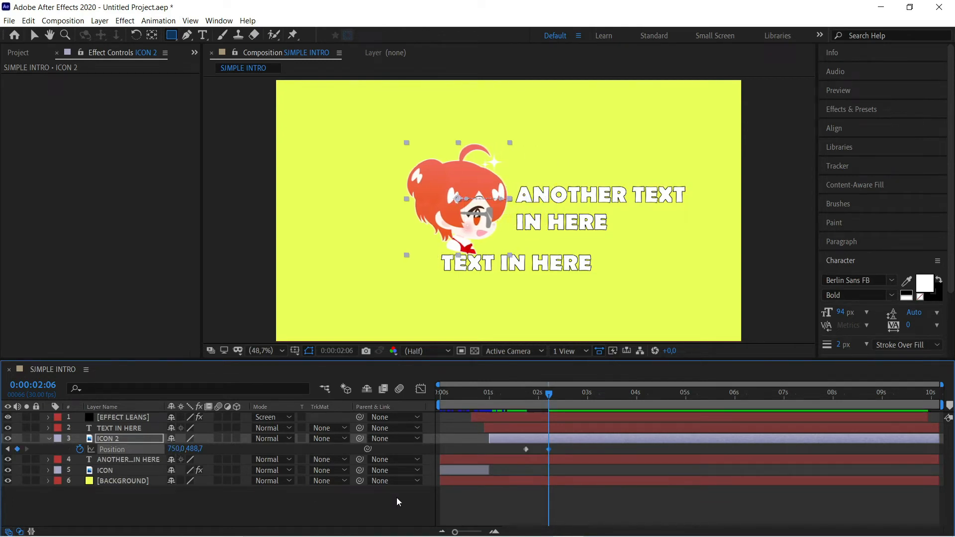
# Apply Ease and Wizz to ICON 2's Position keyframes and preview the slide
pyautogui.click(219, 21)
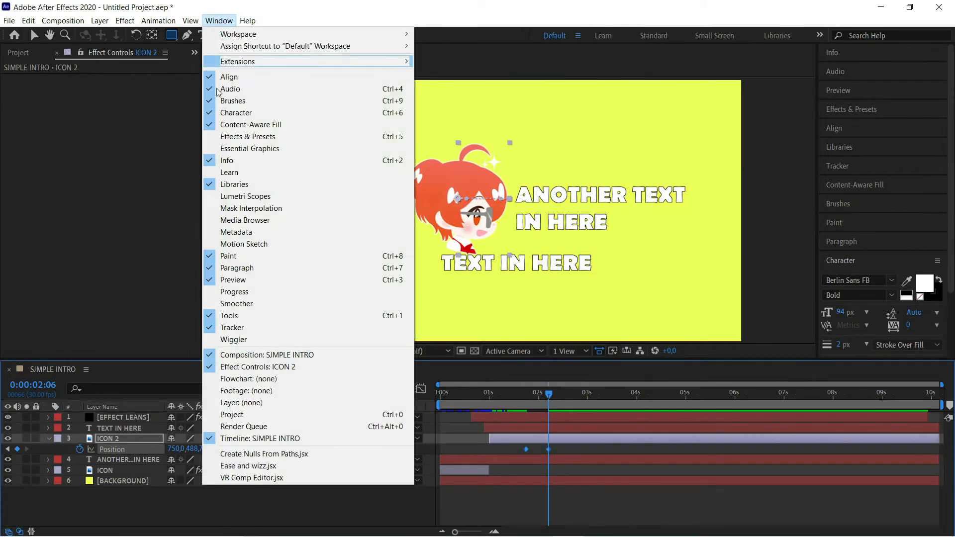
pyautogui.click(248, 466)
pyautogui.click(350, 76)
pyautogui.moveTo(549, 394); pyautogui.dragTo(523, 407)
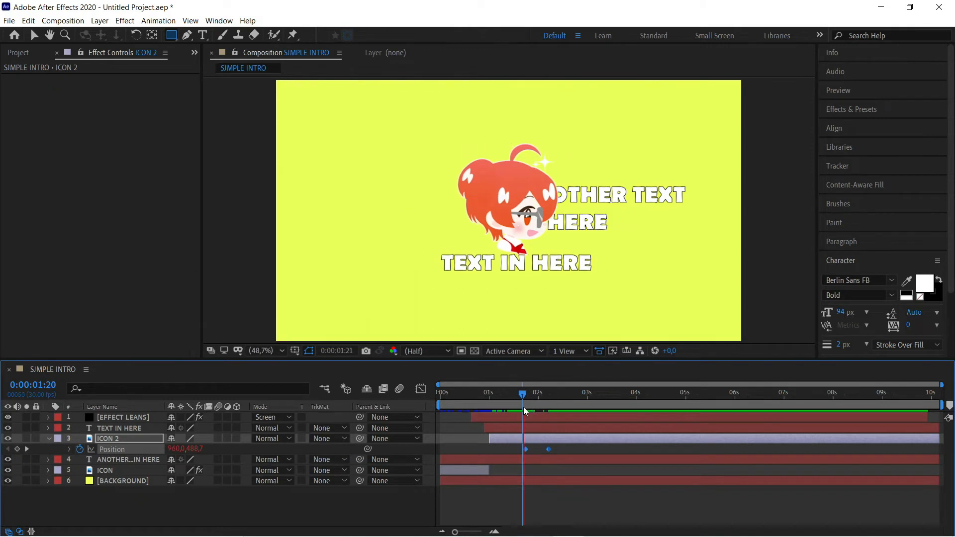
pyautogui.press('space')
# Shift the ANOTHER TEXT IN HERE text slightly left so it sits closer to the icon
pyautogui.click(94, 431)
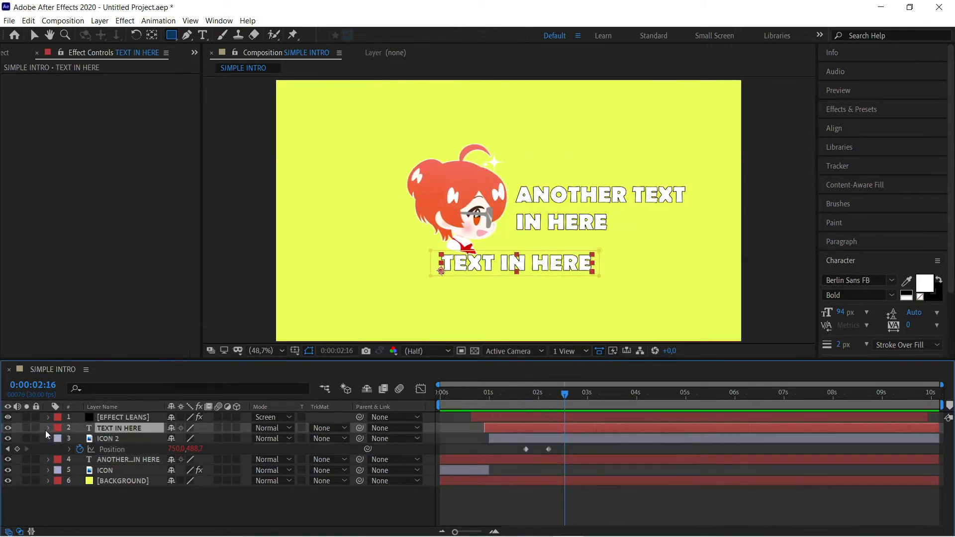
pyautogui.click(48, 428)
pyautogui.click(49, 426)
pyautogui.click(115, 461)
pyautogui.click(48, 459)
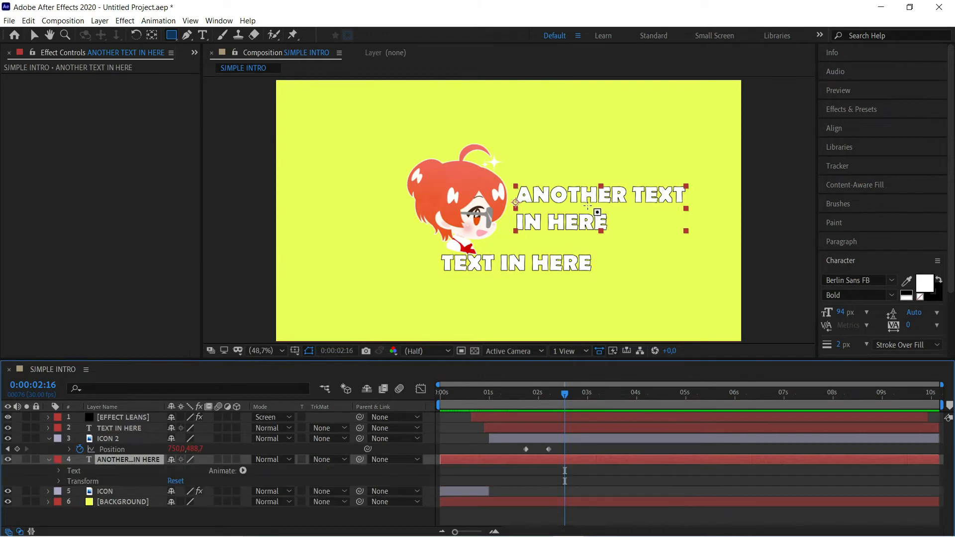
pyautogui.press('v')
pyautogui.moveTo(553, 207)
pyautogui.mouseDown()
pyautogui.moveTo(535, 204)
pyautogui.moveTo(543, 207)
pyautogui.mouseUp()
pyautogui.click(453, 302)
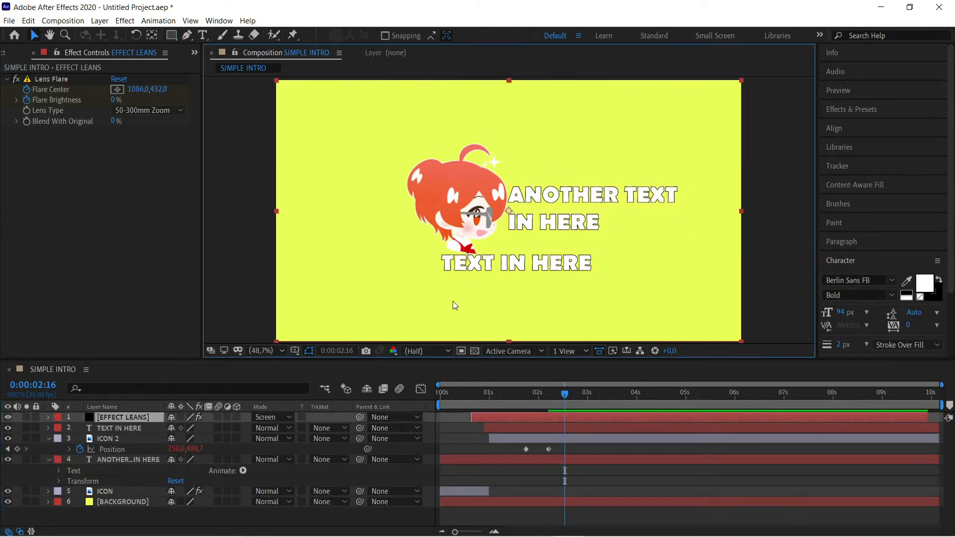
# Add a Position text animator to ANOTHER TEXT IN HERE and keyframe its Position at 0:00:02:16
pyautogui.click(108, 468)
pyautogui.click(243, 471)
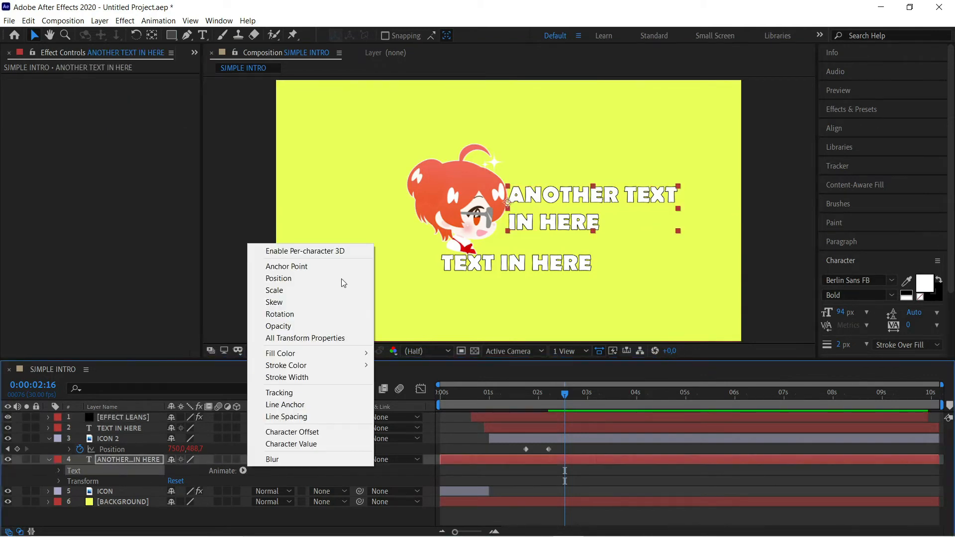
pyautogui.click(335, 278)
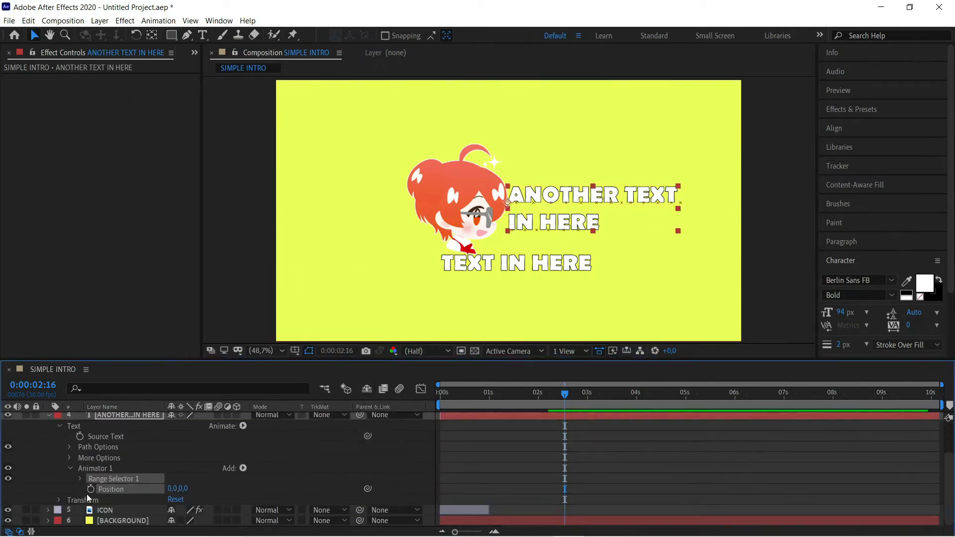
pyautogui.click(111, 489)
# Keyframe the animator's Position at -273, 0 at 0:00:02:00, undoing stray changes
pyautogui.moveTo(553, 399)
pyautogui.mouseDown()
pyautogui.moveTo(521, 407)
pyautogui.moveTo(536, 405)
pyautogui.mouseUp()
pyautogui.moveTo(169, 492); pyautogui.dragTo(130, 467)
pyautogui.hotkey('ctrl', 'z')
pyautogui.hotkey('ctrl', 'z')
pyautogui.hotkey('ctrl', 'z')
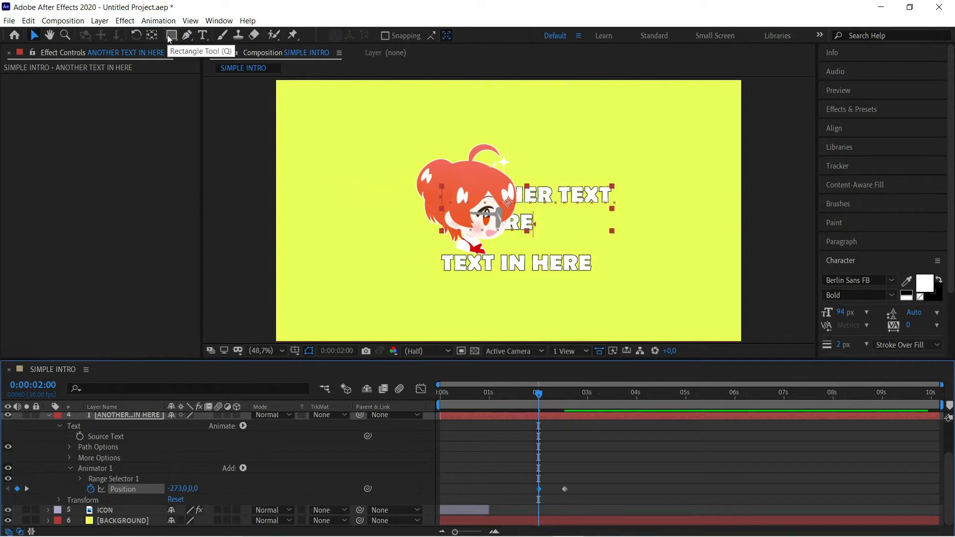
# Draw a rectangular mask around the ANOTHER TEXT IN HERE text, with its left edge beside the icon
pyautogui.click(170, 36)
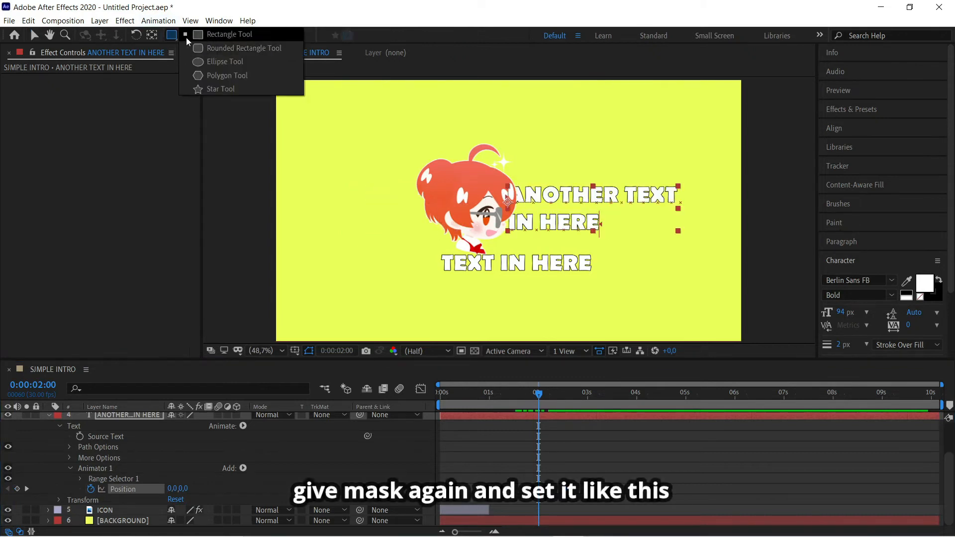
pyautogui.click(189, 35)
pyautogui.moveTo(511, 175); pyautogui.dragTo(631, 235)
pyautogui.moveTo(729, 238); pyautogui.dragTo(680, 235)
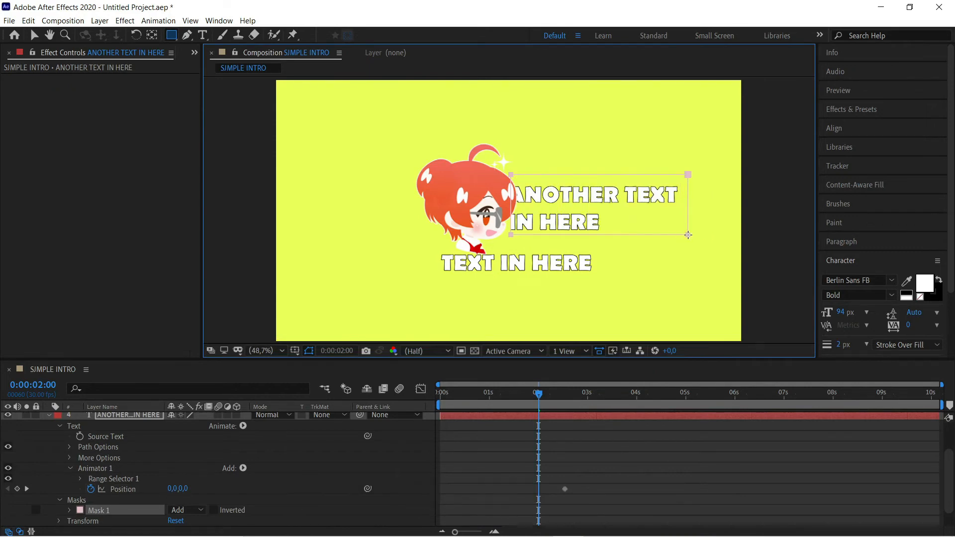
pyautogui.click(32, 35)
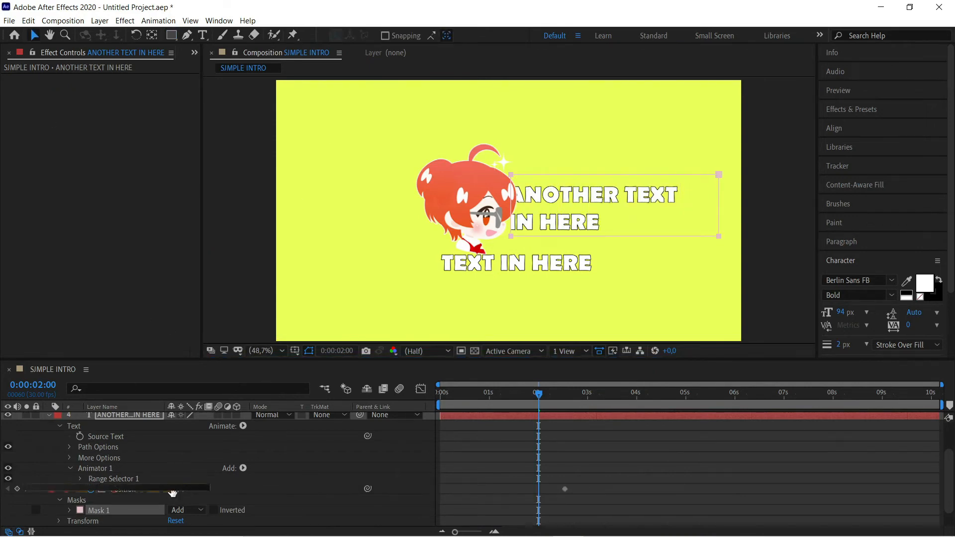
# Set the text animator's Position at 0:00:02:00 to about -752, 0 and apply Ease and Wizz to both Position keyframes
pyautogui.moveTo(173, 493); pyautogui.dragTo(172, 494)
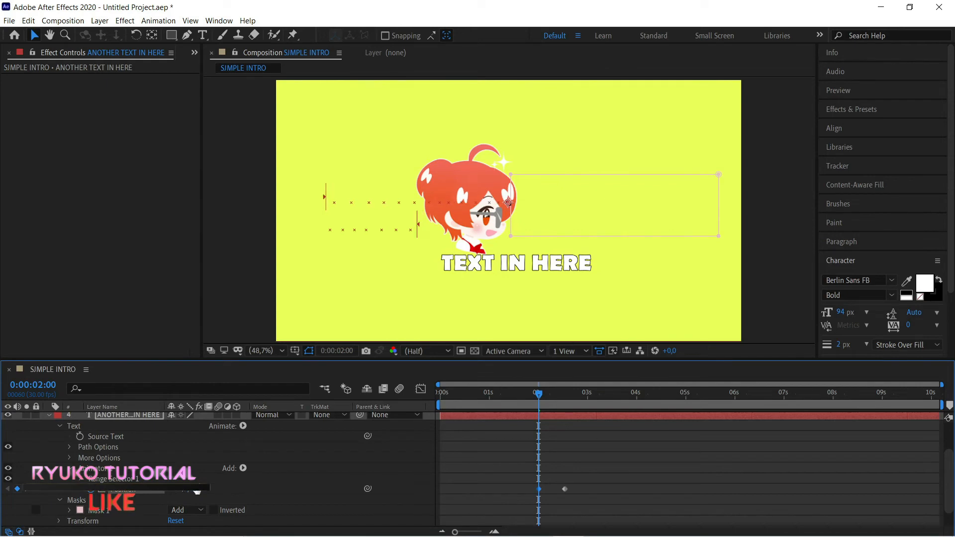
pyautogui.click(536, 404)
pyautogui.click(219, 20)
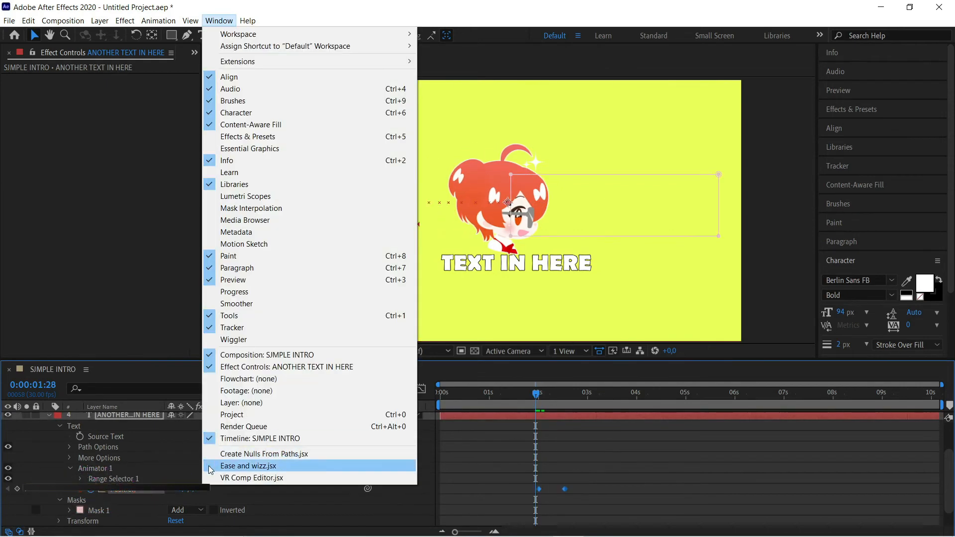
pyautogui.click(248, 466)
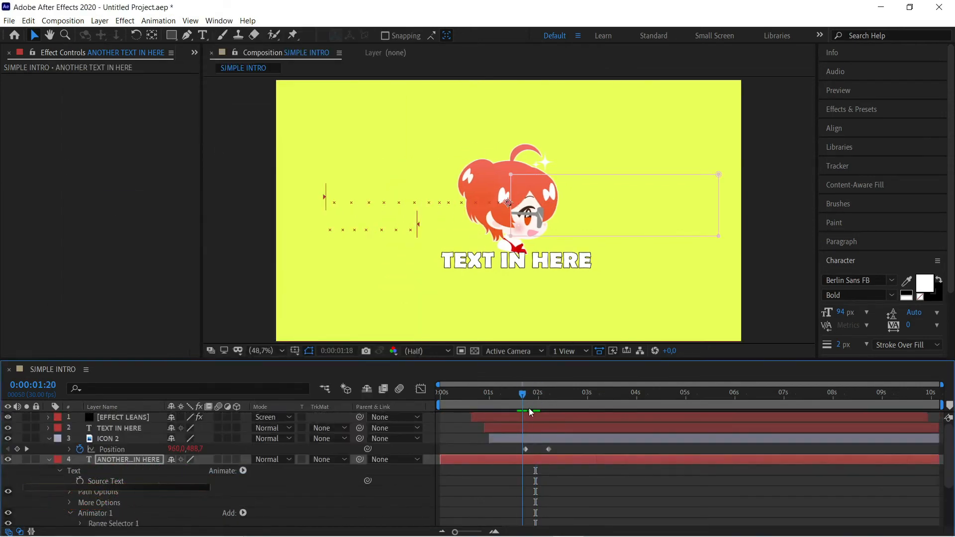
# Move both Position keyframes of ANOTHER TEXT IN HERE earlier so they start just before 0:00:01:26, and preview the reveal
pyautogui.moveTo(531, 412)
pyautogui.mouseDown()
pyautogui.moveTo(562, 405)
pyautogui.moveTo(532, 412)
pyautogui.mouseUp()
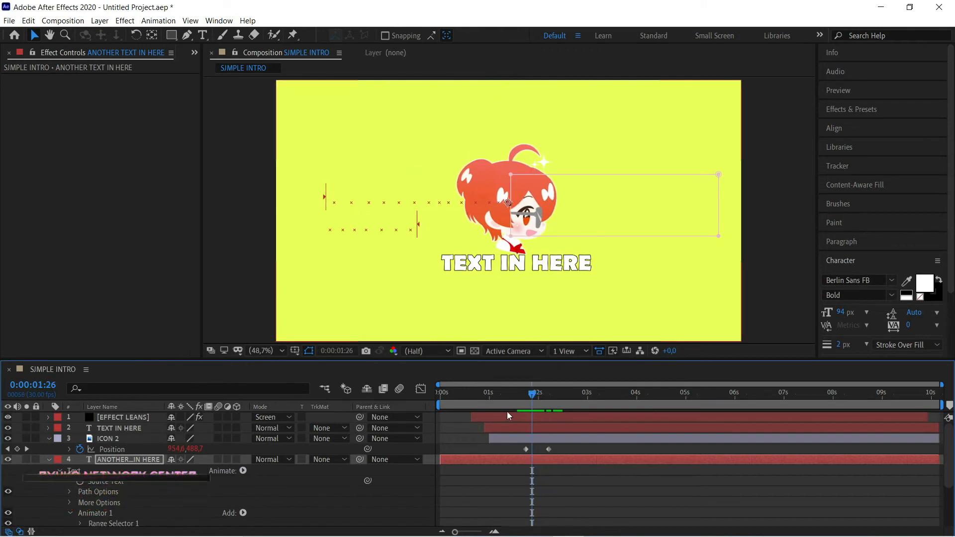
pyautogui.click(107, 440)
pyautogui.click(48, 461)
pyautogui.click(105, 460)
pyautogui.press('p')
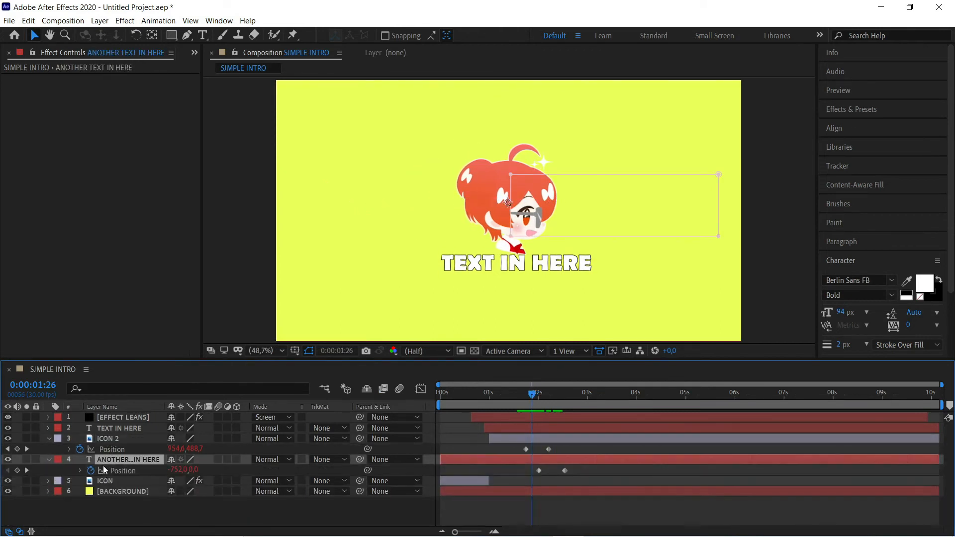
pyautogui.click(565, 470)
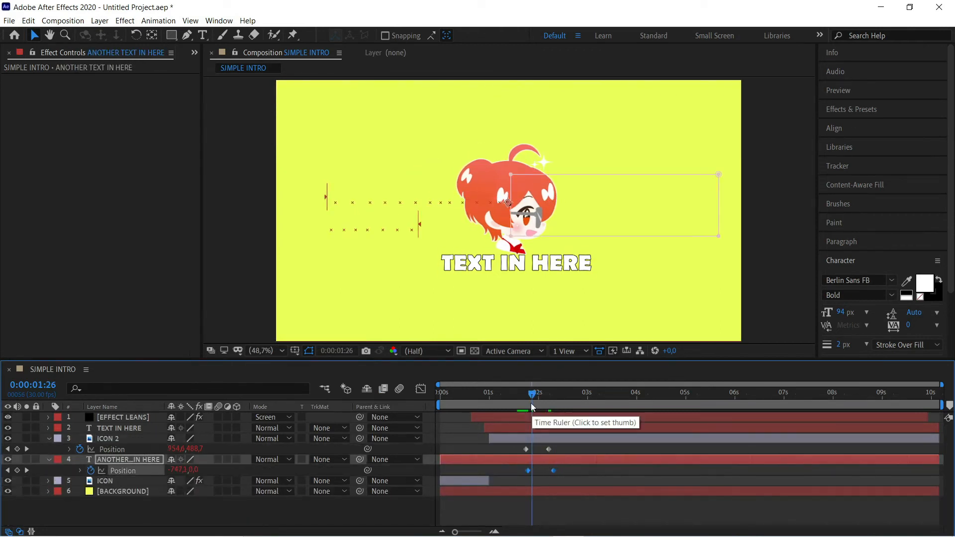
pyautogui.press('space')
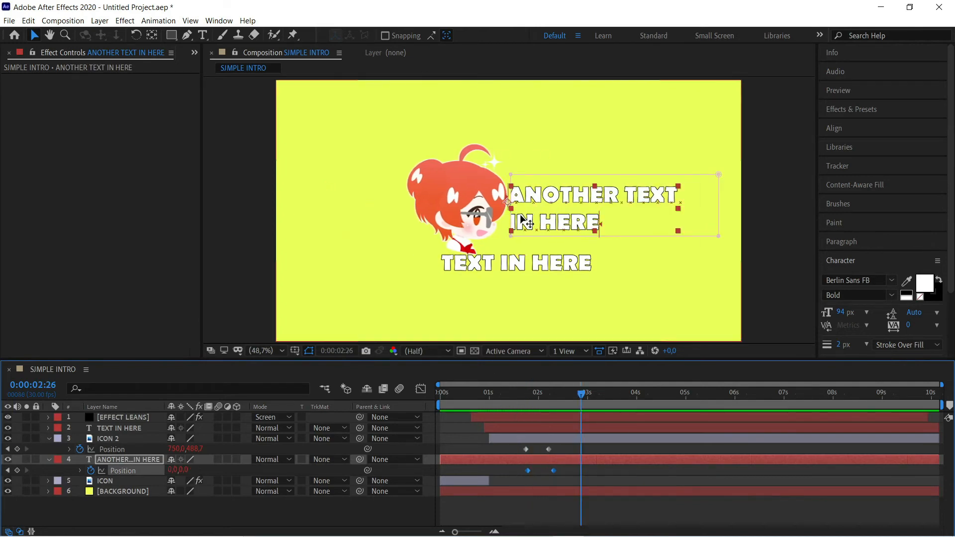
# Extend the mask's left edge slightly towards the icon so the text's first letters are uncovered, and play the intro
pyautogui.click(512, 211)
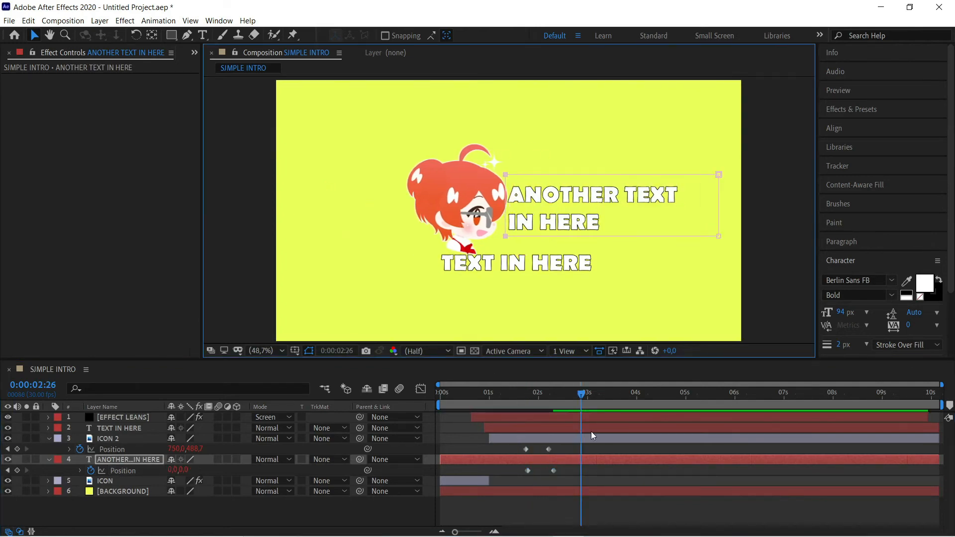
pyautogui.moveTo(581, 394); pyautogui.dragTo(205, 403)
pyautogui.press('space')
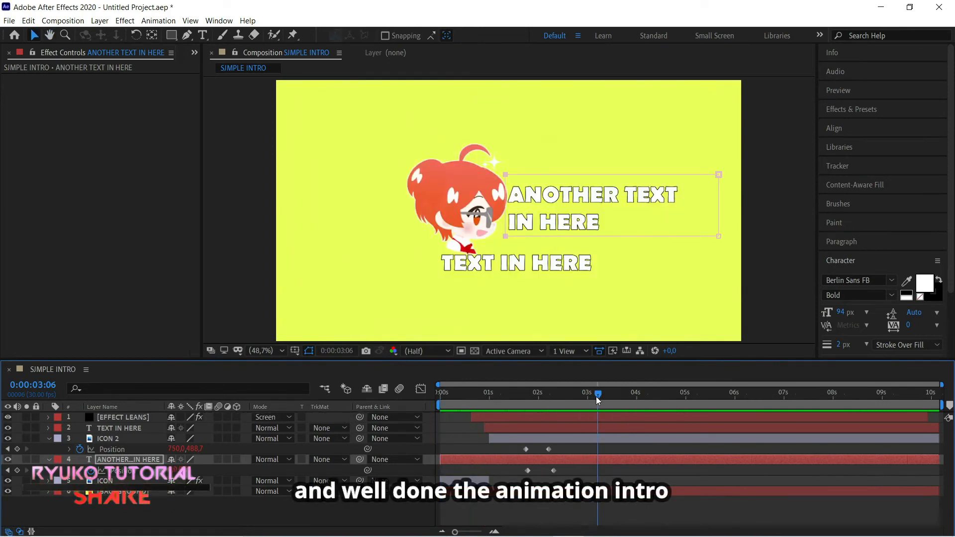
# End the work area at about 0:00:03:00 and play the whole intro from the start
pyautogui.moveTo(596, 396); pyautogui.dragTo(351, 416)
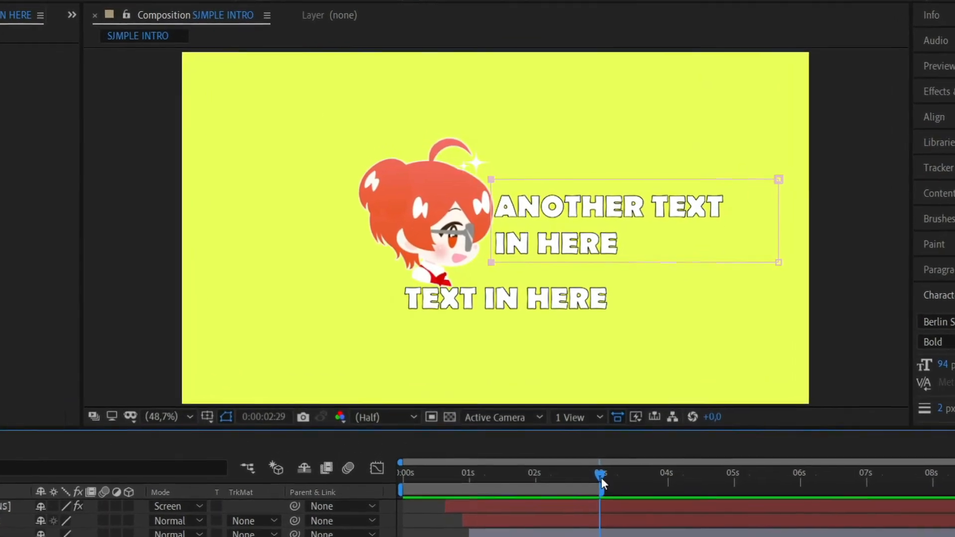
pyautogui.press('space')
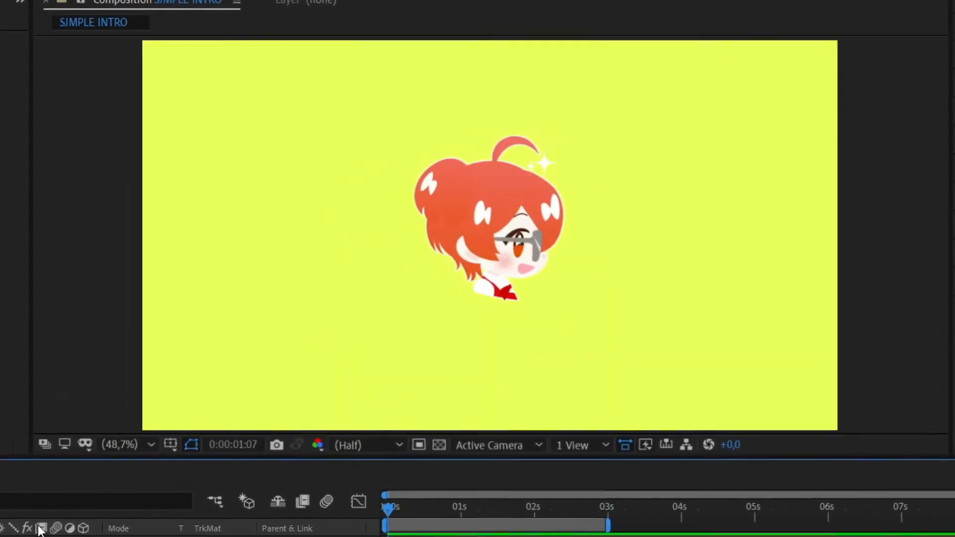
pyautogui.press('space')
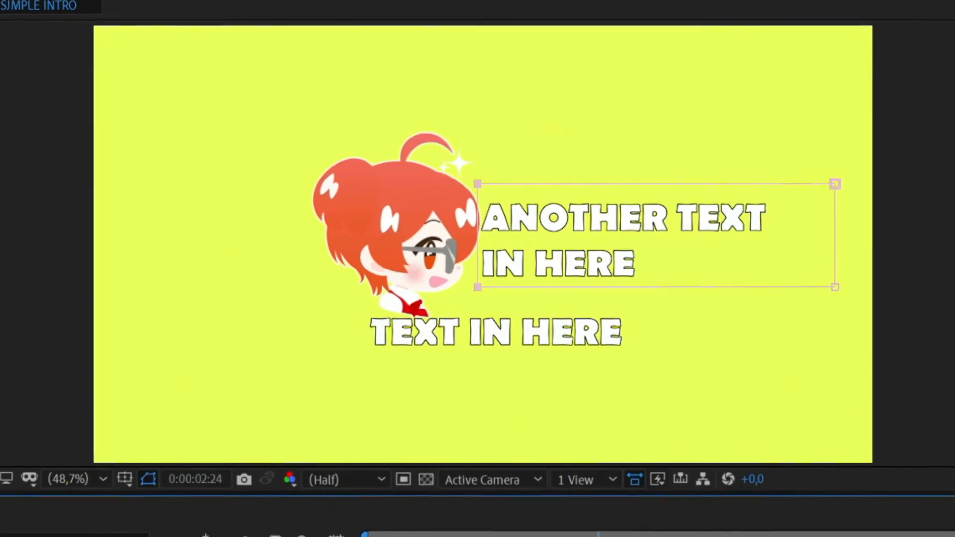